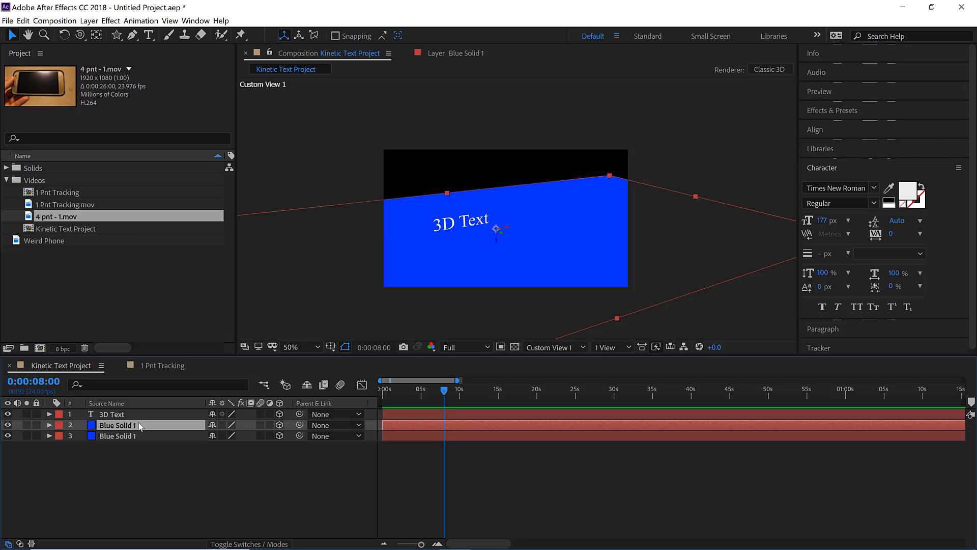
Duplicate the selected Blue Solid 1 layer repeatedly to fill the timeline with copies
key(ctrl+d)
key(ctrl+d)
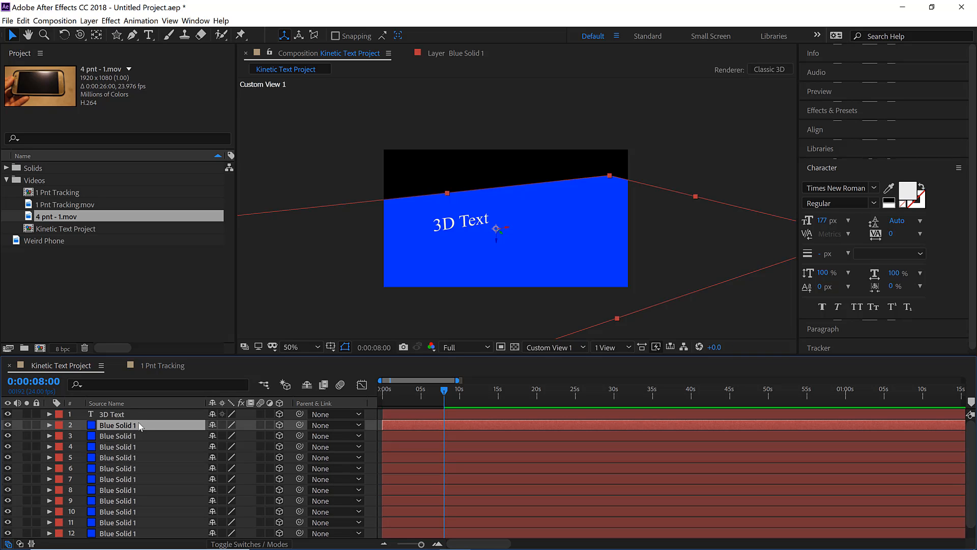
key(ctrl+d)
key(ctrl+d)
key(ctrl+d)
key(ctrl+d)
key(ctrl+d)
key(ctrl+d)
key(ctrl+d)
key(ctrl+d)
key(ctrl+d)
Select all the Blue Solid 1 layers and examine their expanded Transform properties, collapsing them again
scroll(142, 429, down, 3)
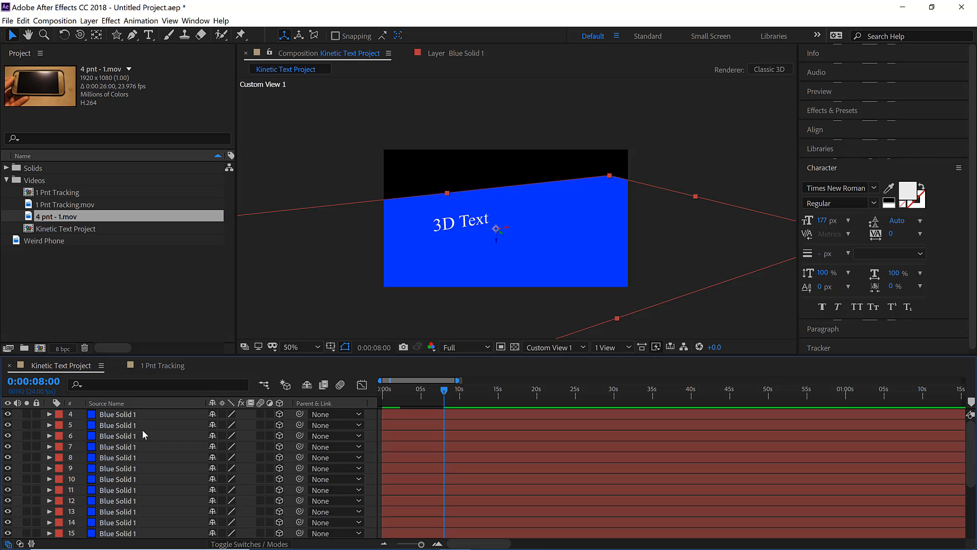
shift+click(147, 530)
scroll(139, 467, up, 3)
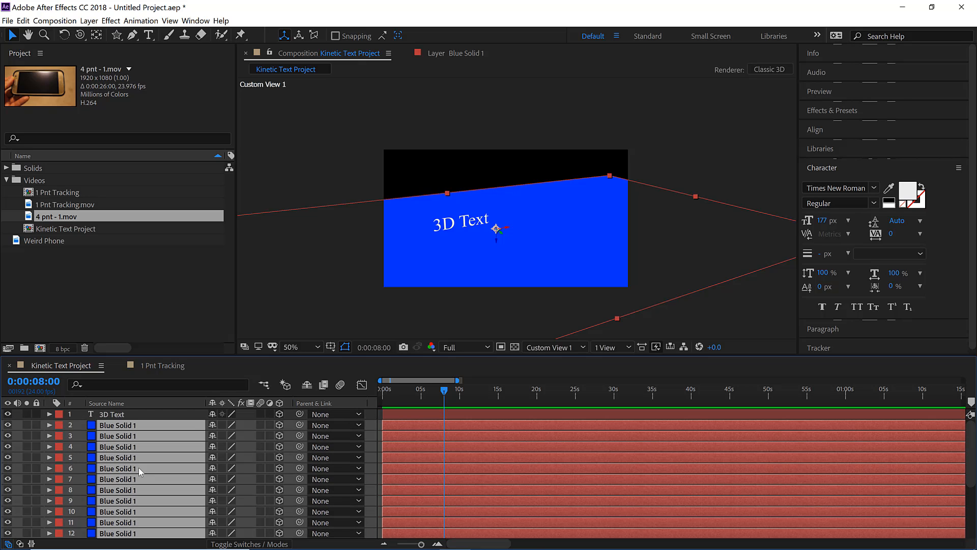
click(50, 447)
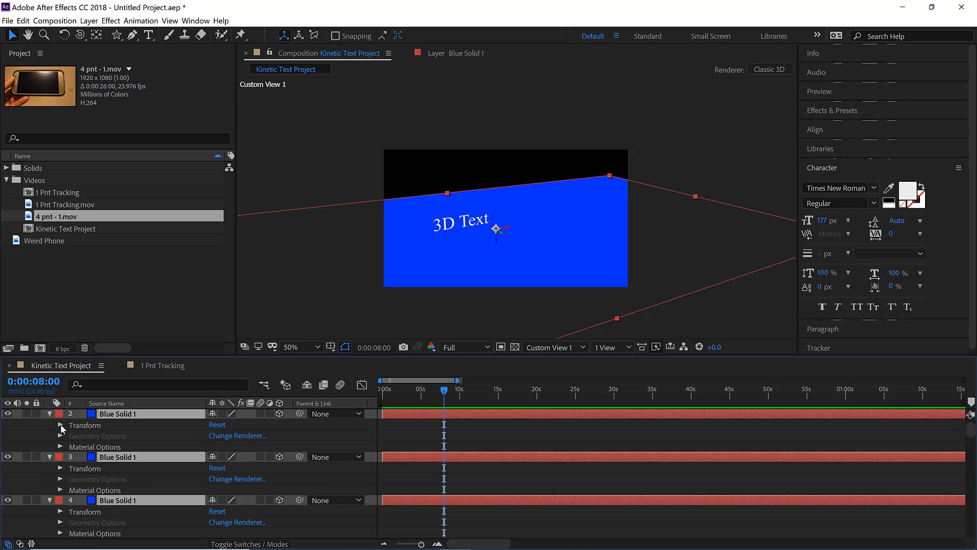
click(60, 425)
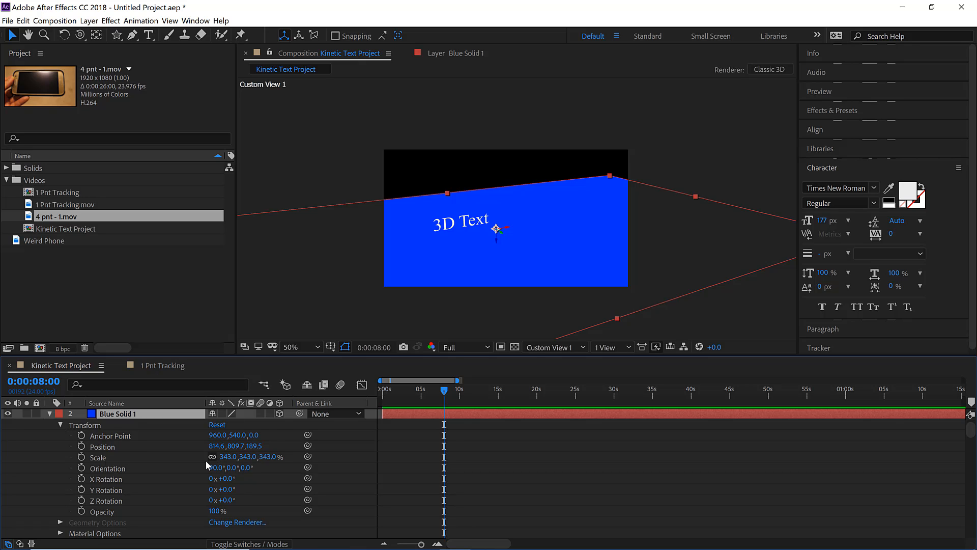
scroll(190, 460, down, 15)
scroll(185, 457, up, 15)
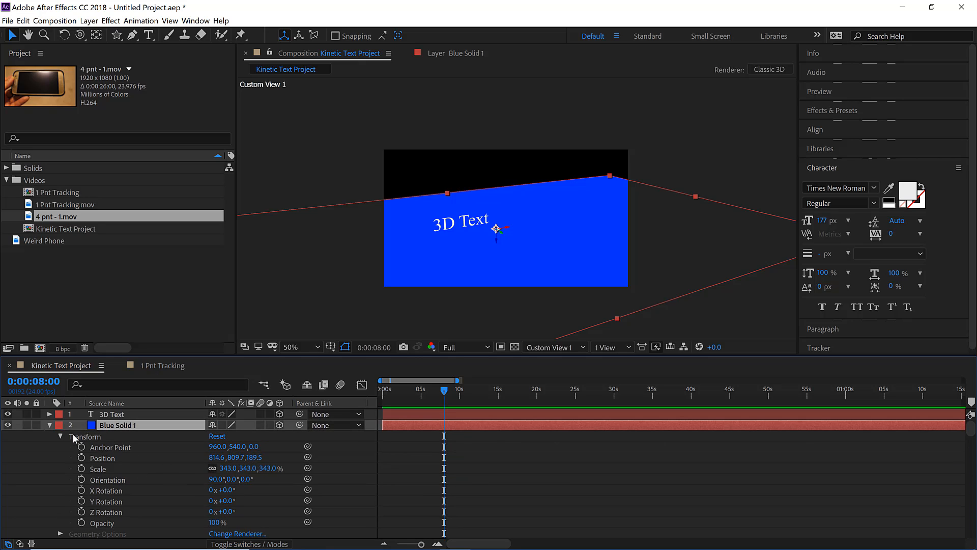
click(48, 425)
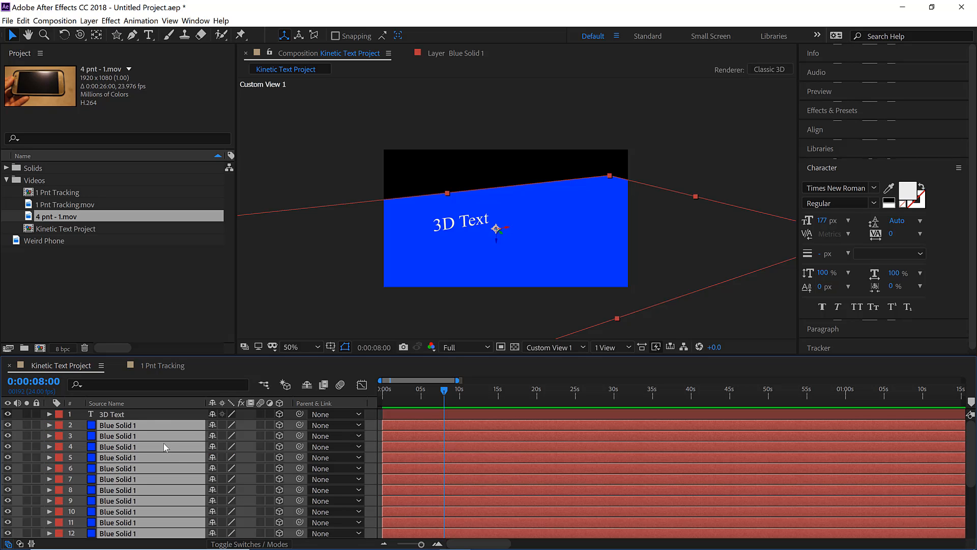
Reveal only the Opacity property of all the selected solids and set it to 64%
key(t)
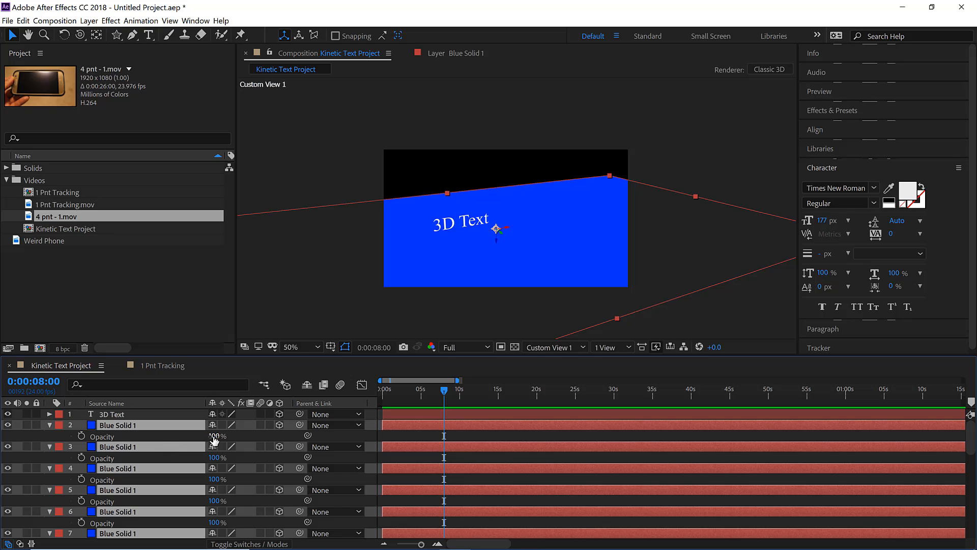
drag(213, 436, 139, 434)
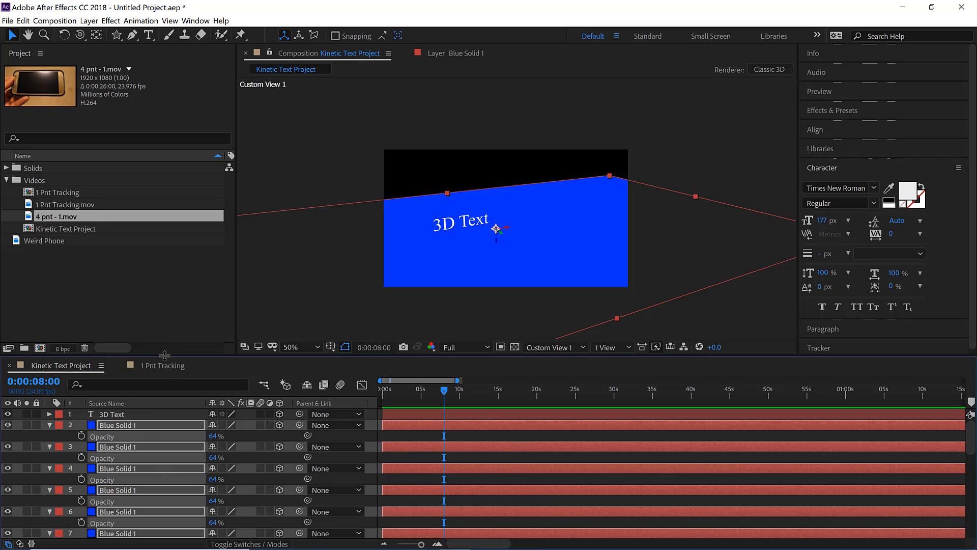
drag(164, 355, 167, 279)
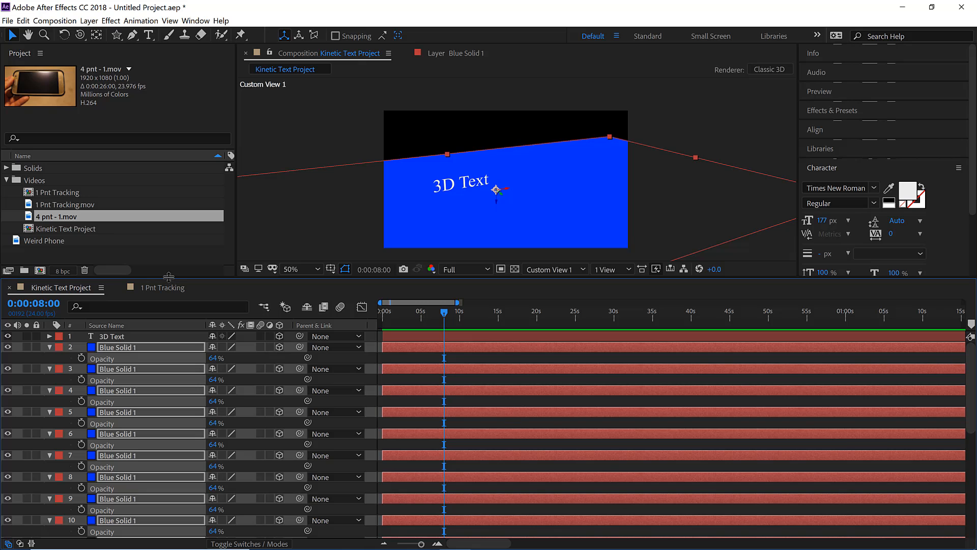
drag(168, 278, 168, 350)
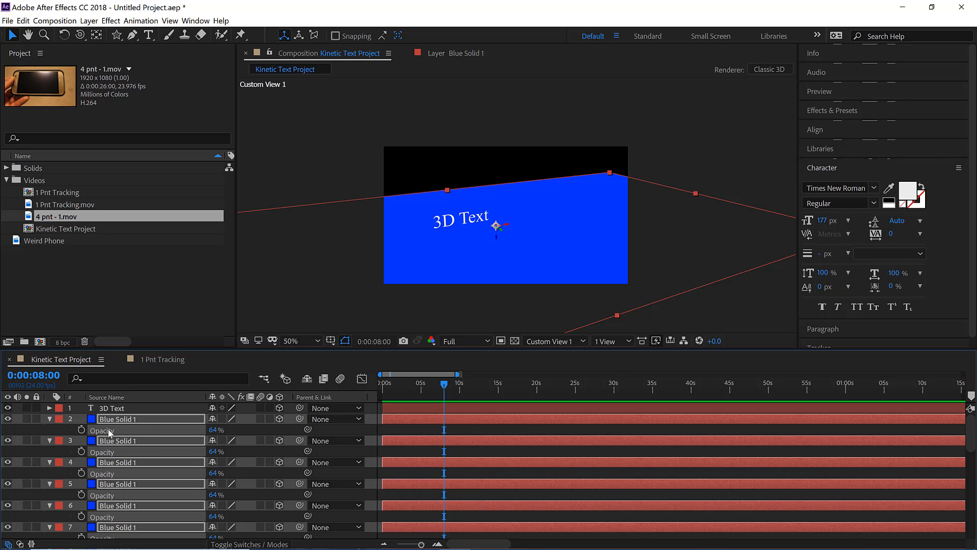
Reveal Position with Opacity on the selected solids, switch to Anchor Point with the rotation properties, and collapse the layers
key(p)
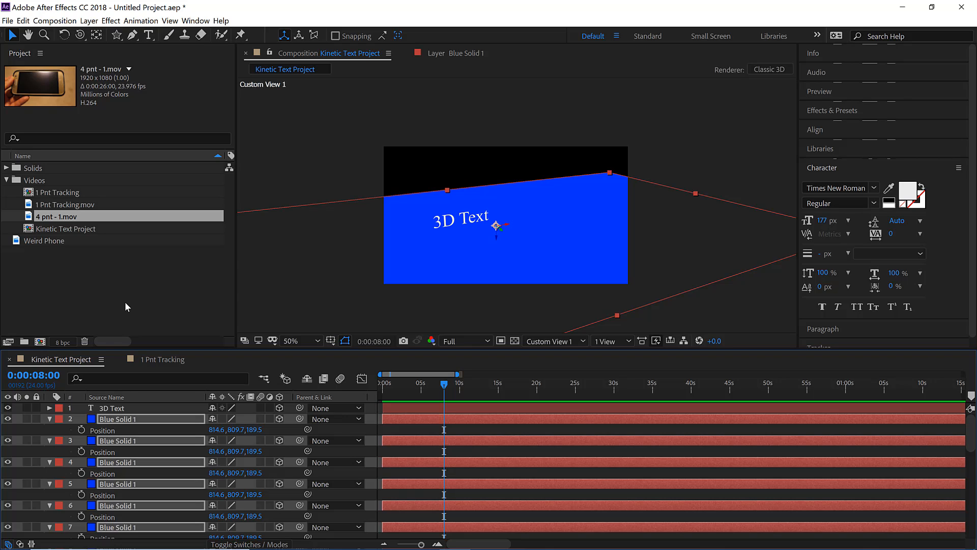
key(shift+t)
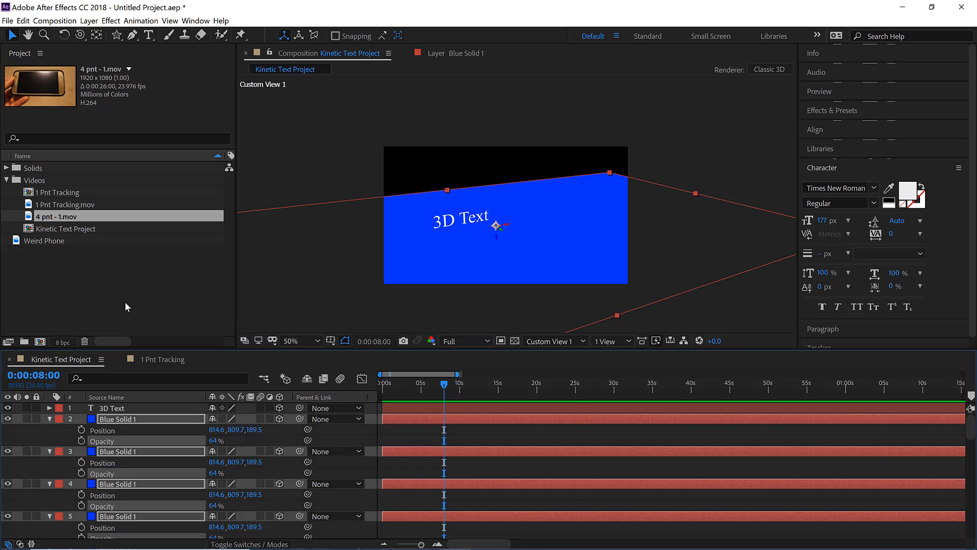
key(a)
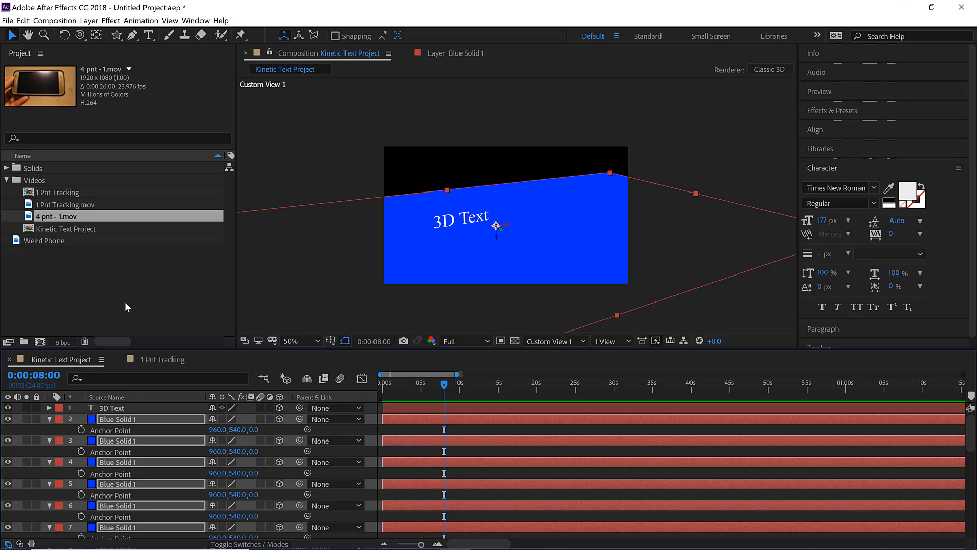
key(shift+r)
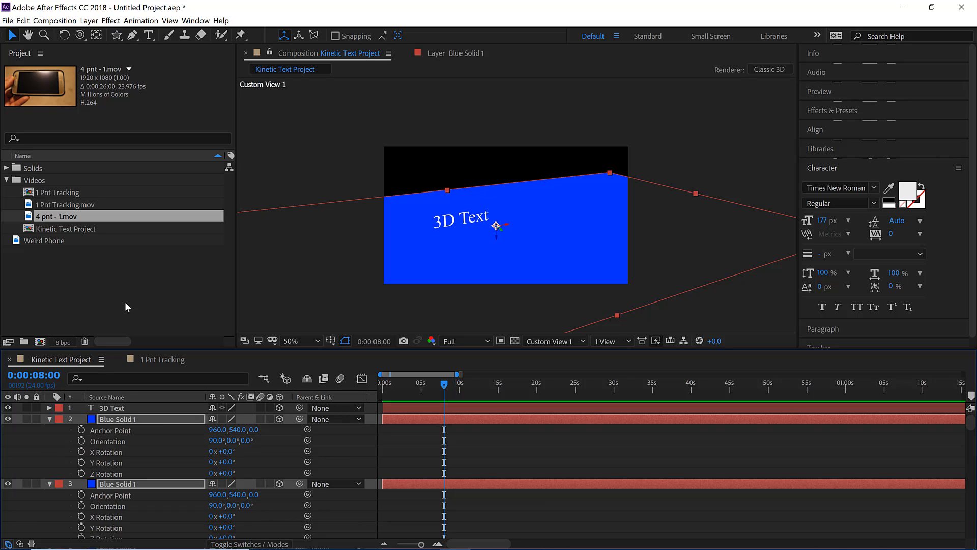
click(49, 418)
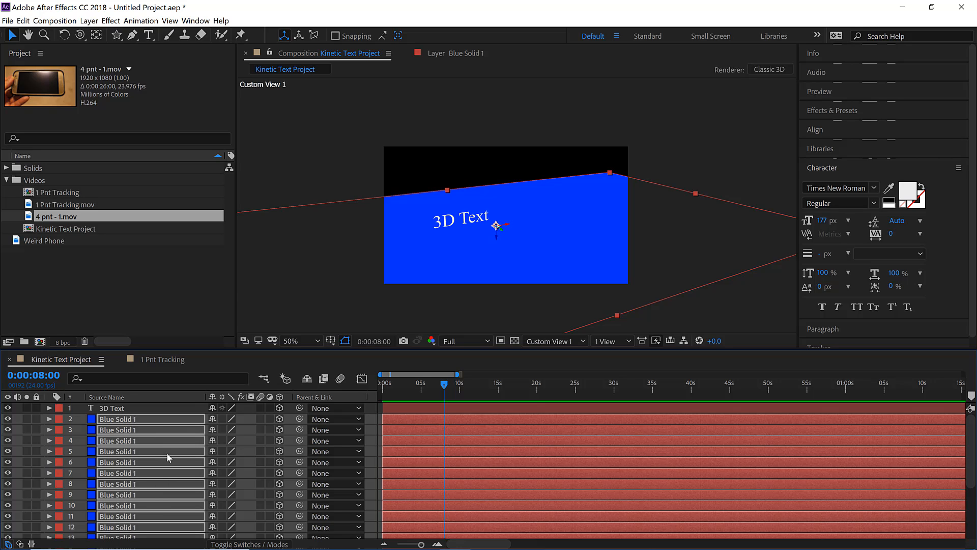
Enlarge the timeline area upward to show more layers and deselect all the solids
scroll(166, 454, down, 3)
scroll(166, 454, up, 3)
drag(171, 350, 163, 297)
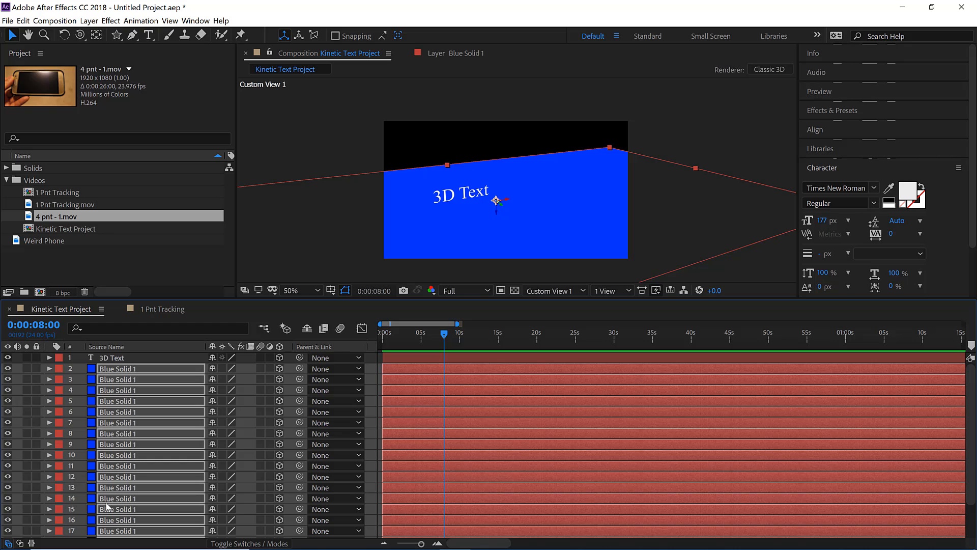
click(148, 413)
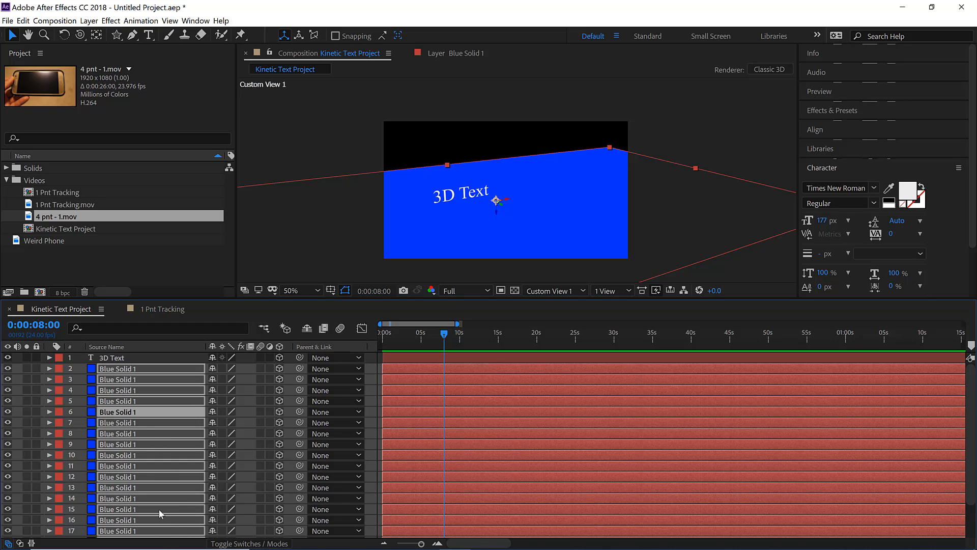
scroll(127, 509, down, 3)
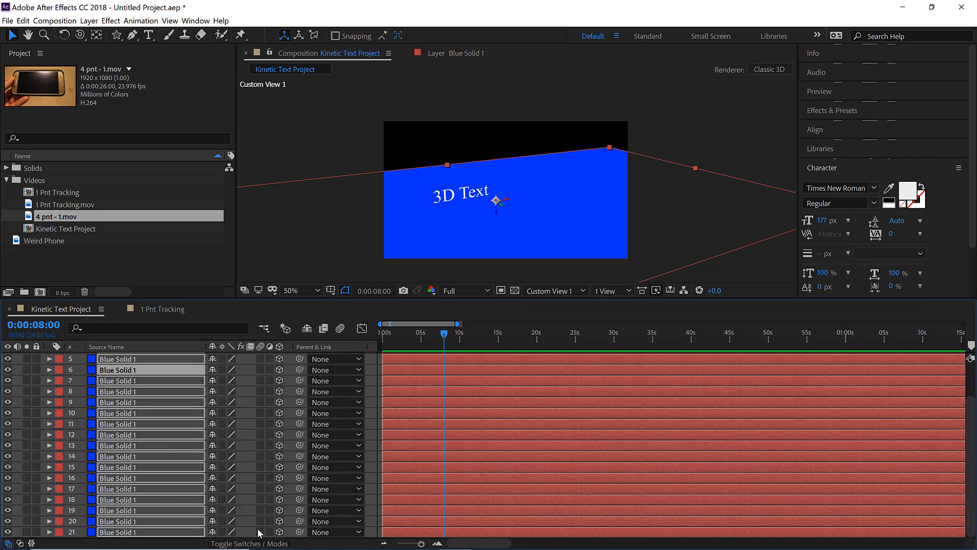
click(242, 524)
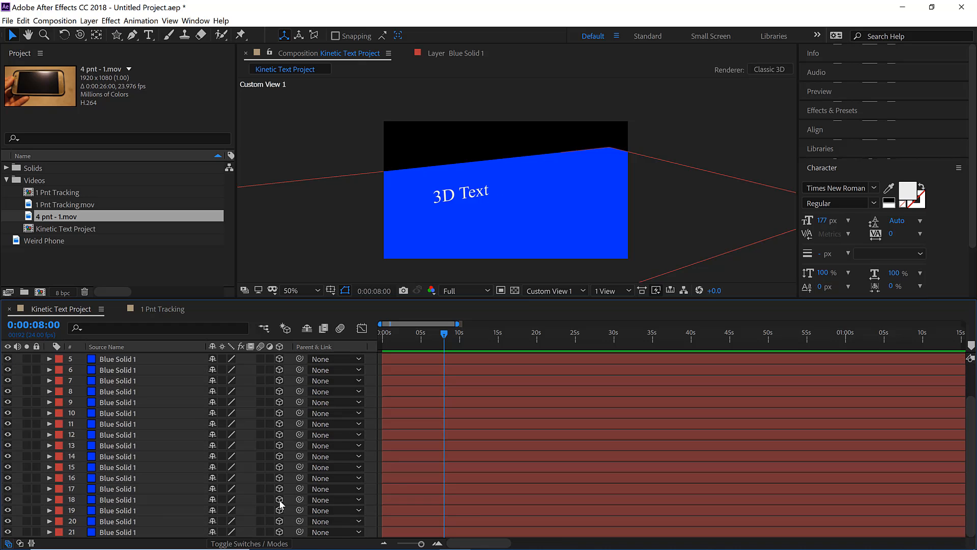
Select layers 7 through 18, hide them all together, show them again, and clear the selection
click(134, 380)
shift+click(138, 495)
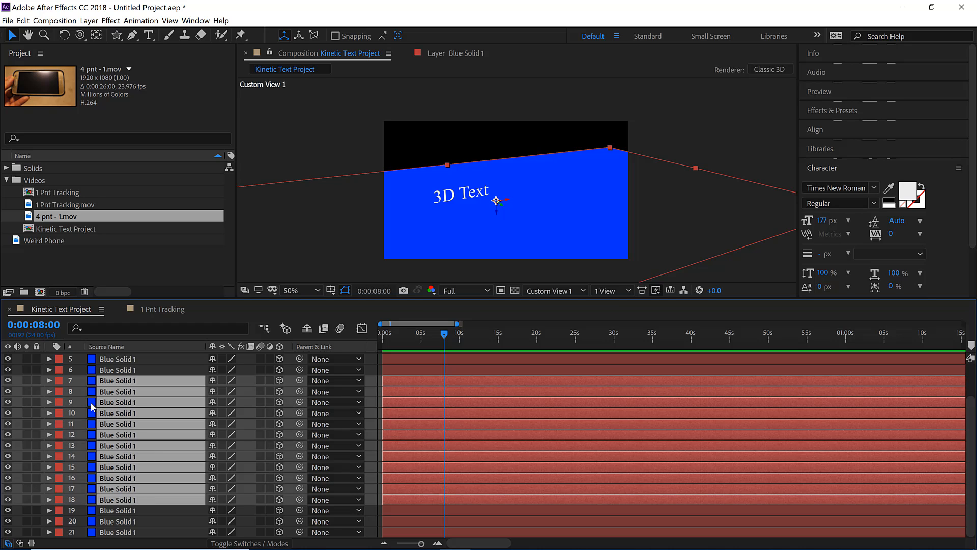
click(10, 405)
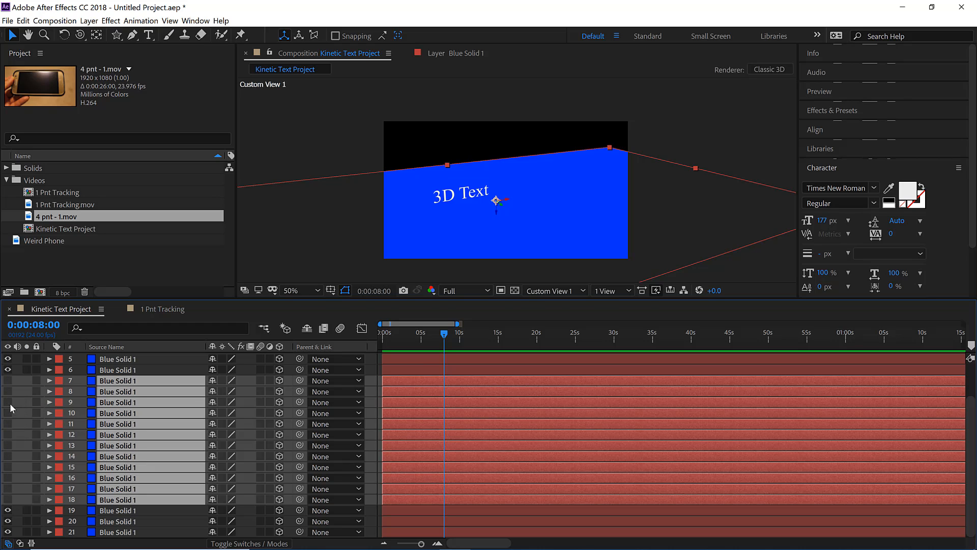
click(7, 392)
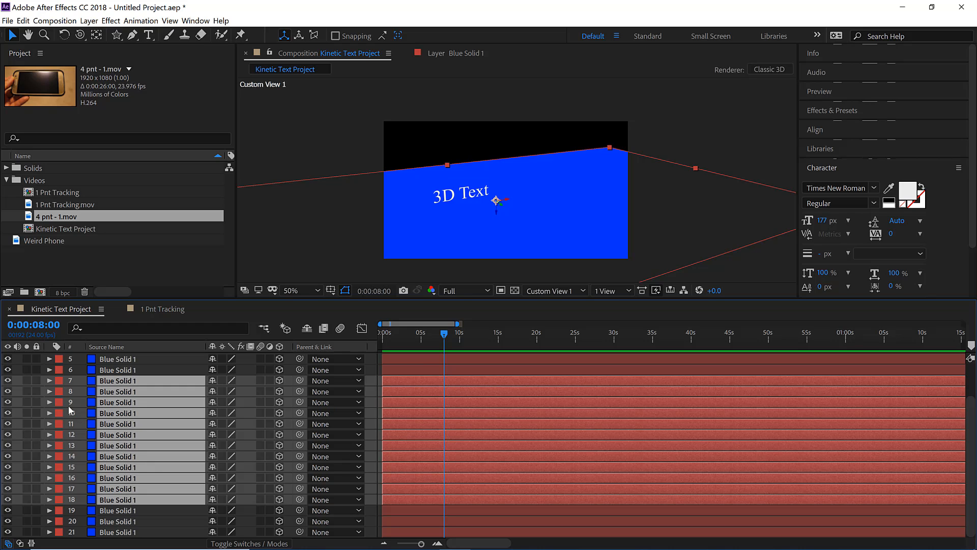
click(198, 359)
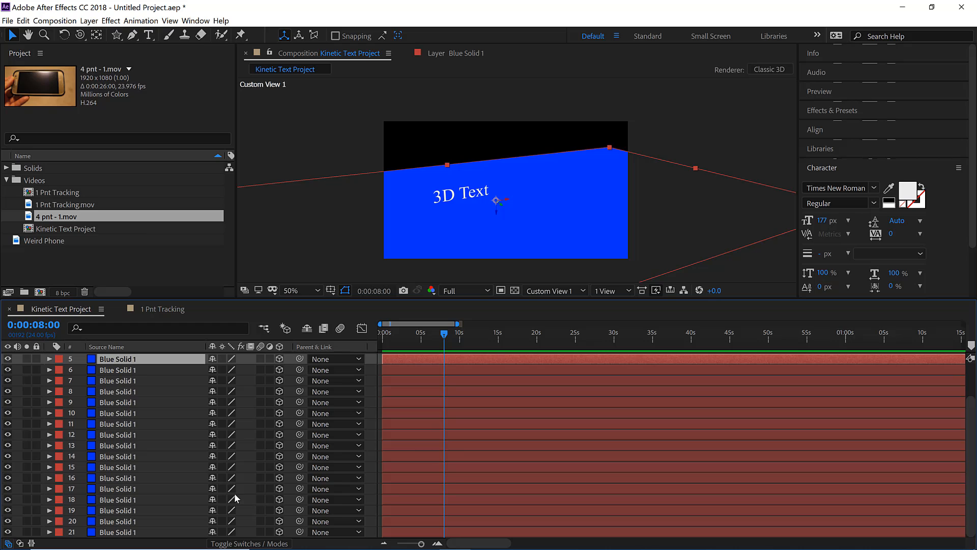
key(F2)
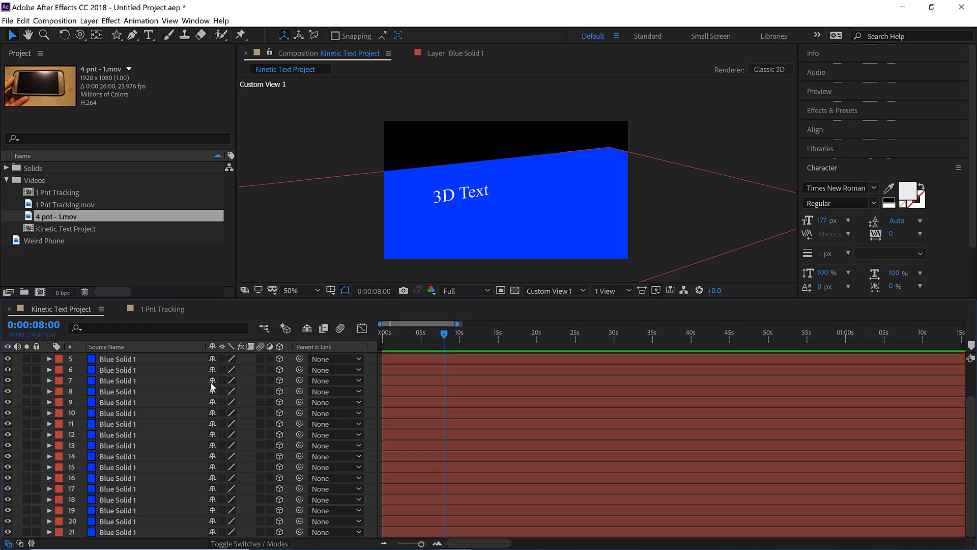
Toggle the shy switch and the 3D switch in continuous runs over layers 7 to 15, restoring each one
mouse_move(212, 385)
mouse_down()
mouse_move(215, 478)
mouse_move(213, 381)
mouse_up()
click(213, 465)
mouse_move(280, 380)
mouse_down()
mouse_move(279, 467)
mouse_move(276, 383)
mouse_up()
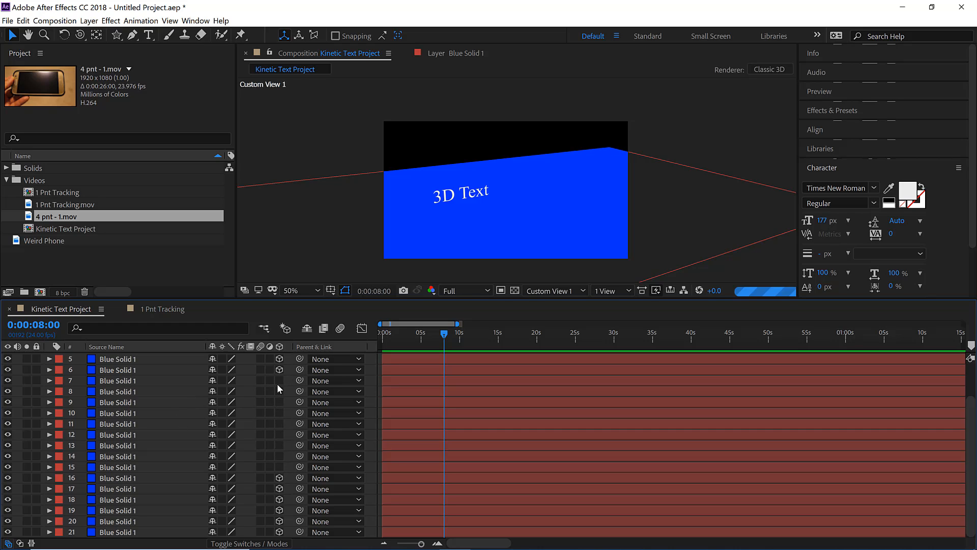
click(280, 465)
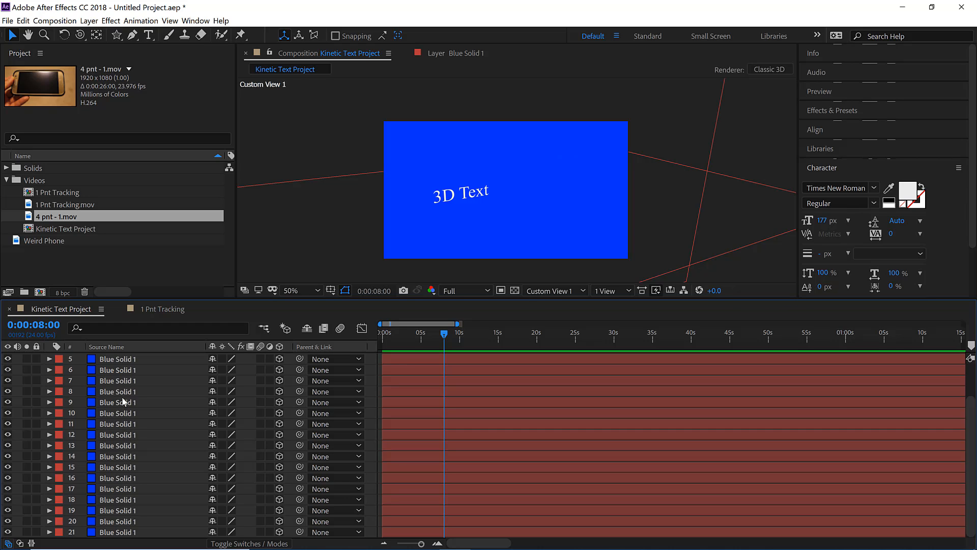
Delete the Blue Solid 1 copies from layer 3 downward, keeping a single solid beneath the 3D Text layer
scroll(121, 396, up, 2)
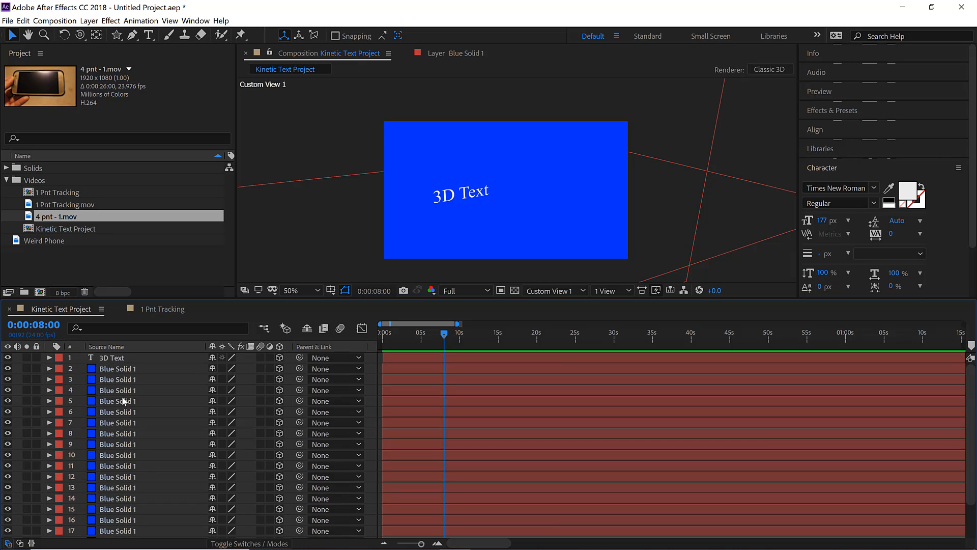
click(143, 379)
scroll(145, 448, down, 2)
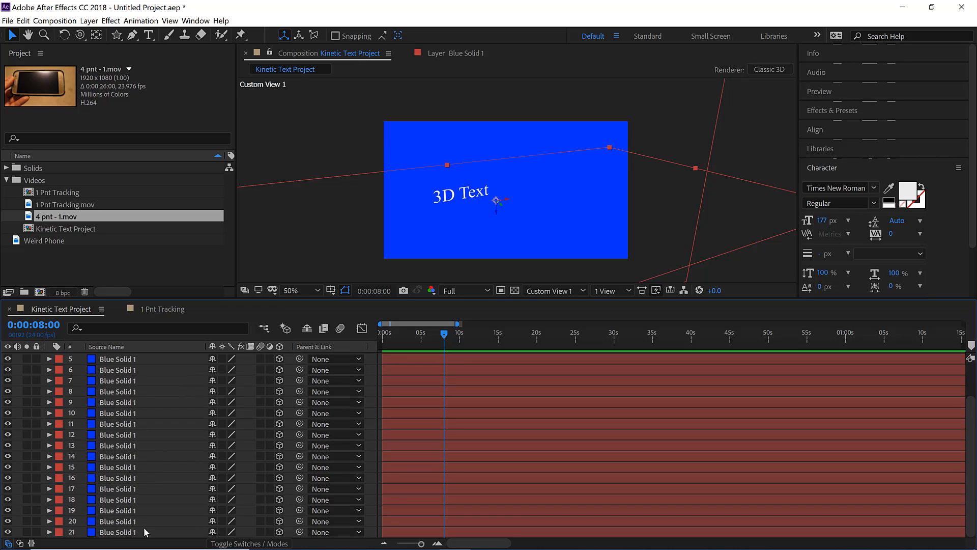
shift+click(174, 521)
key(Delete)
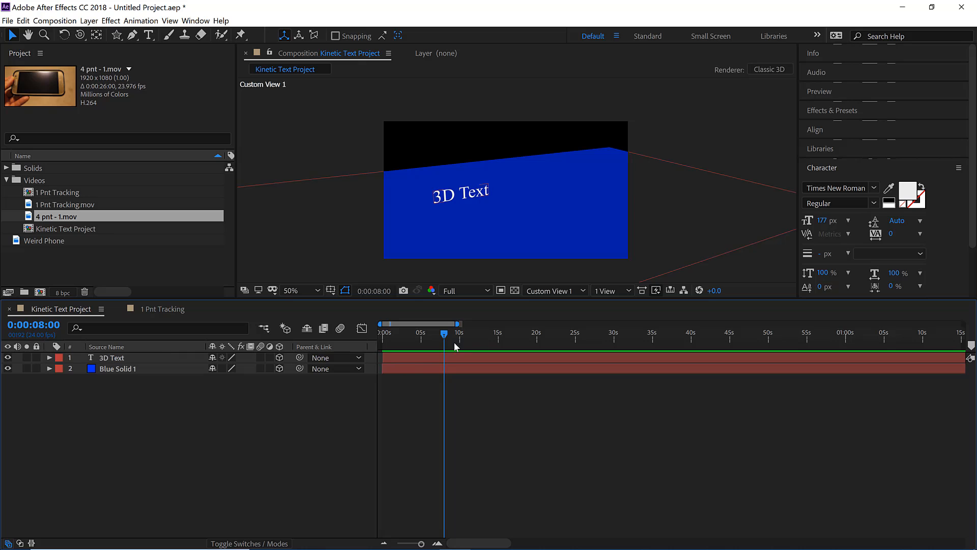
Set the work area to start at 0:00:00:00 and end at 0:00:24:19
key(c)
mouse_move(486, 196)
mouse_down()
mouse_move(487, 205)
mouse_move(496, 190)
mouse_move(489, 194)
mouse_up()
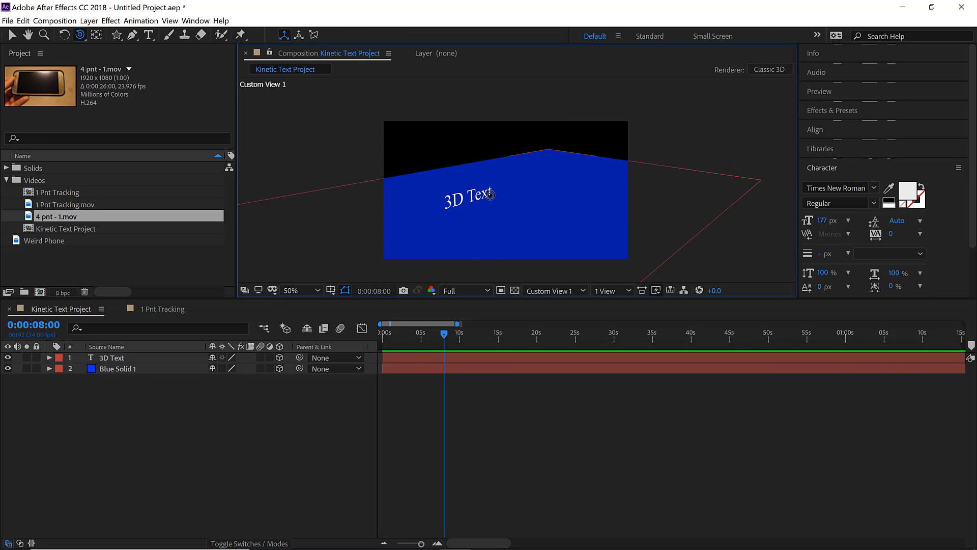
key(v)
drag(446, 337, 340, 341)
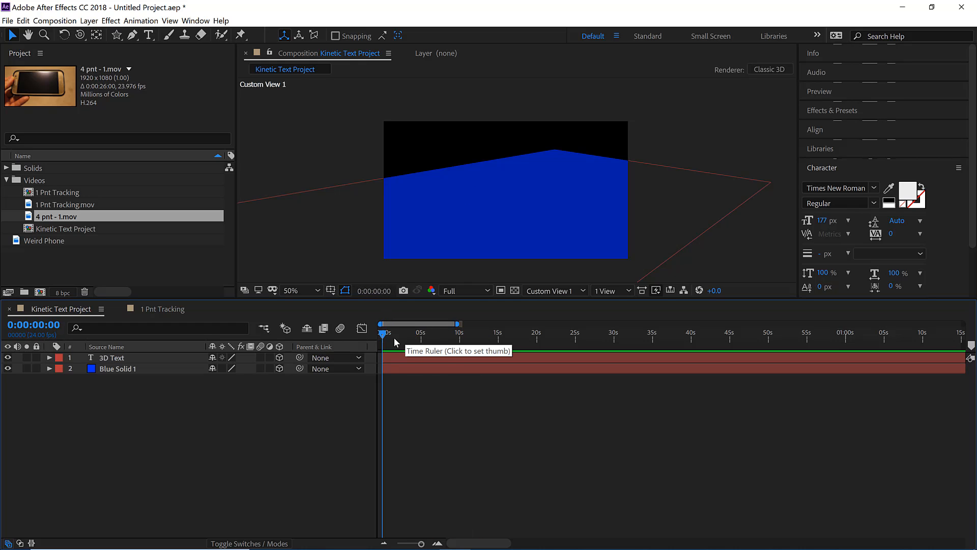
key(b)
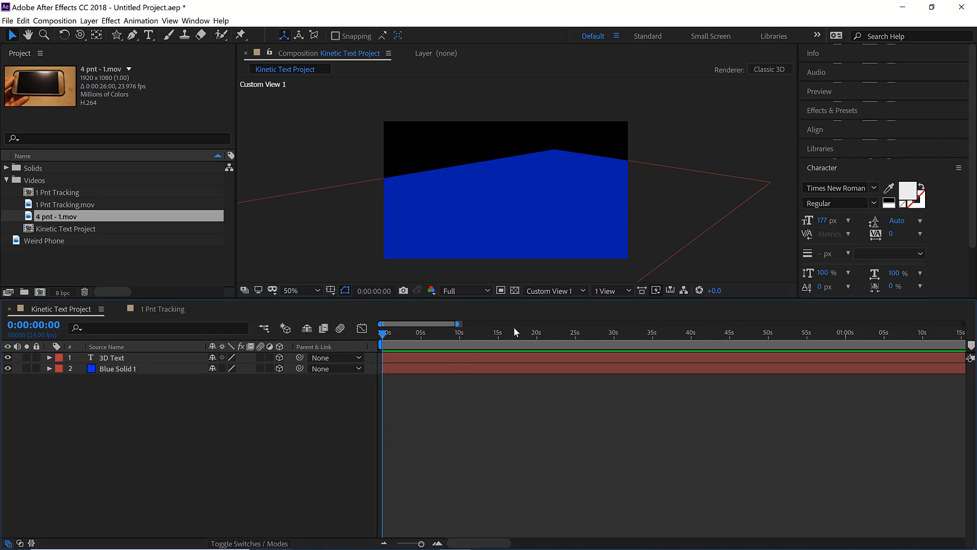
drag(520, 332, 574, 336)
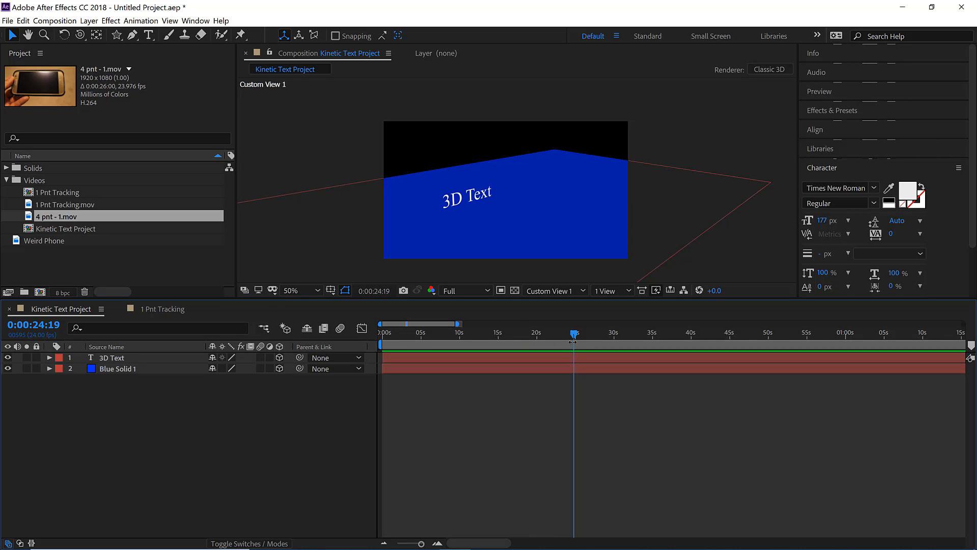
key(n)
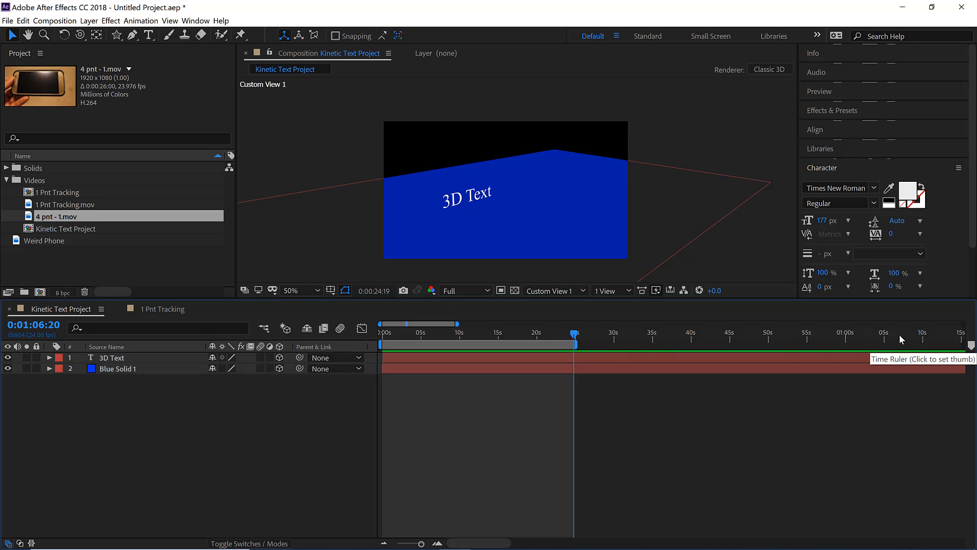
Return the playhead to the start of the timeline and trim the composition to the work area
drag(899, 335, 690, 338)
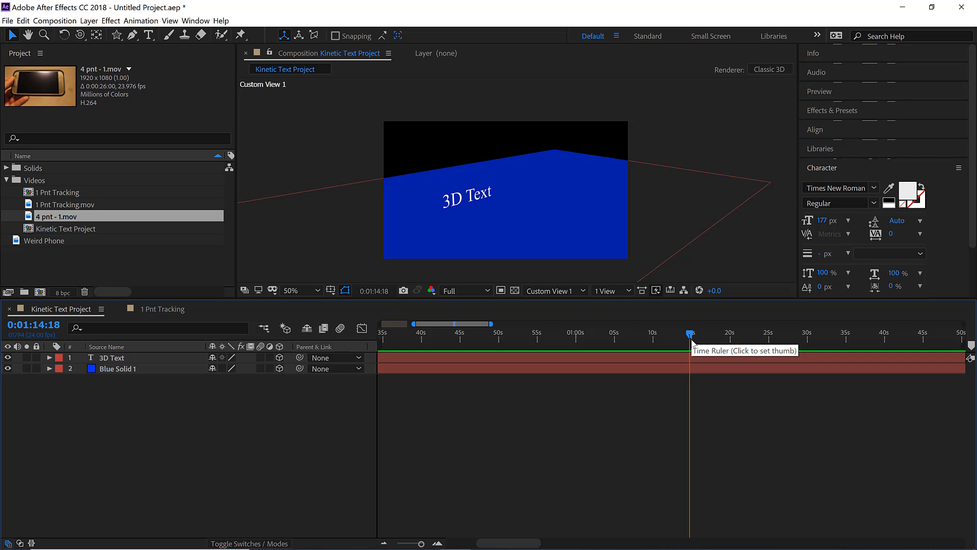
key(Home)
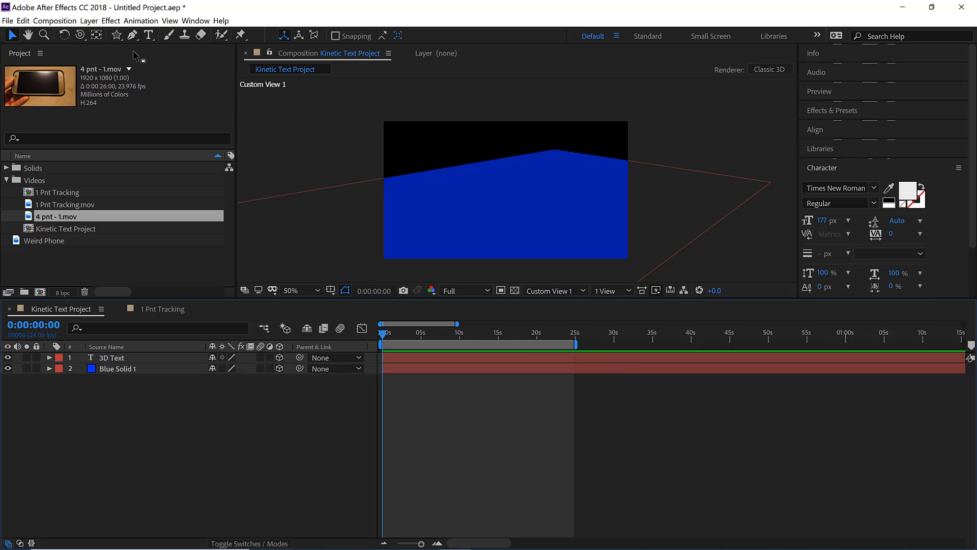
click(110, 20)
mouse_move(72, 24)
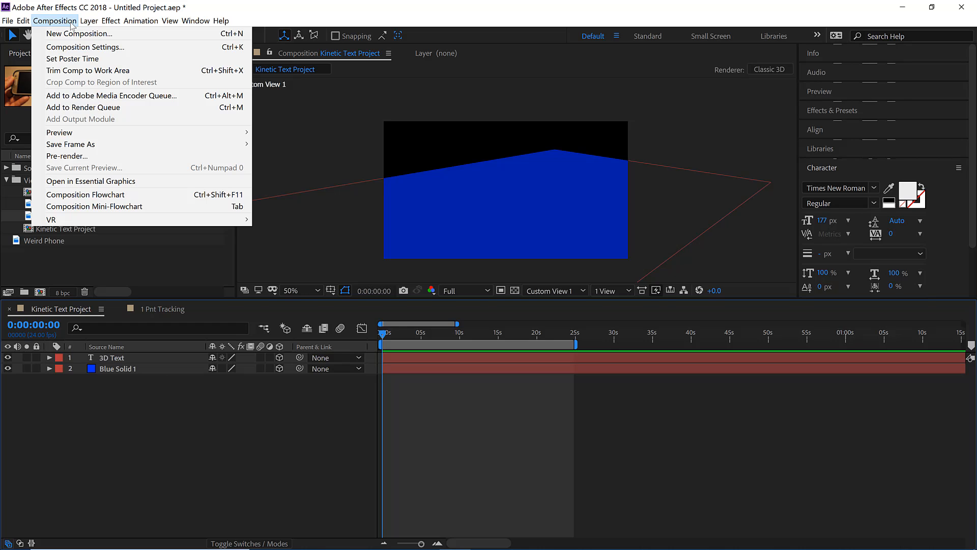
click(86, 70)
Preview the trimmed composition, stop playback, and place the playhead at 0:00:08:14
click(432, 332)
key(space)
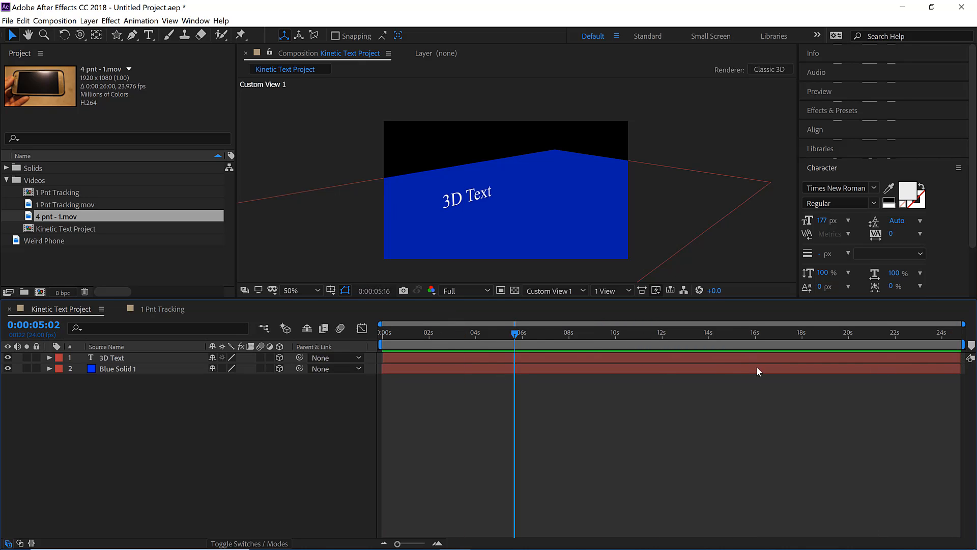
key(space)
click(582, 369)
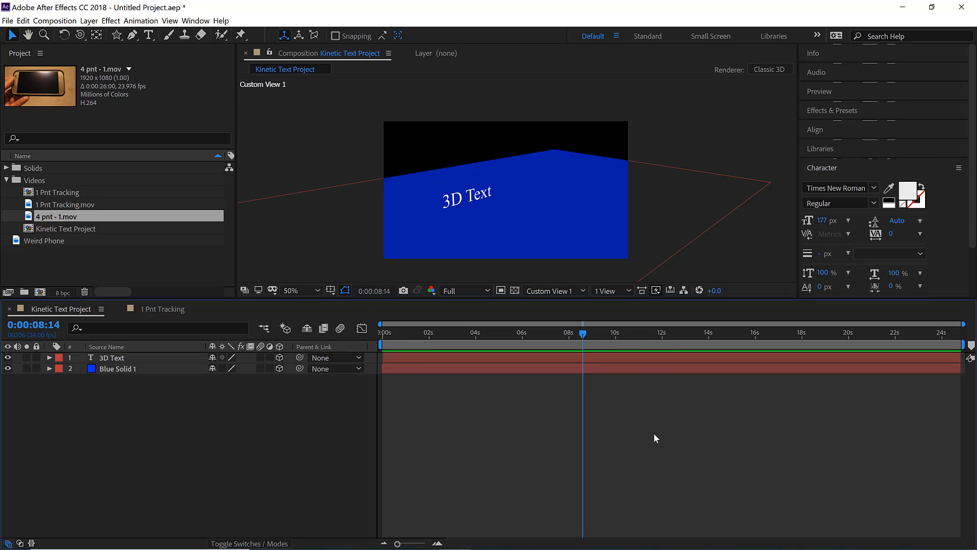
Jump the playhead to the composition's start and end, then place it at 0:00:08:20
key(Home)
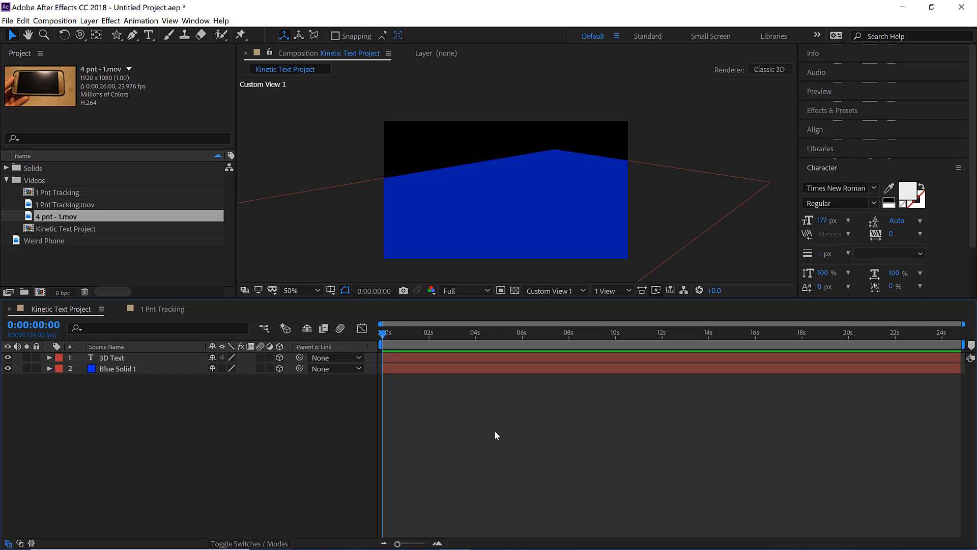
key(End)
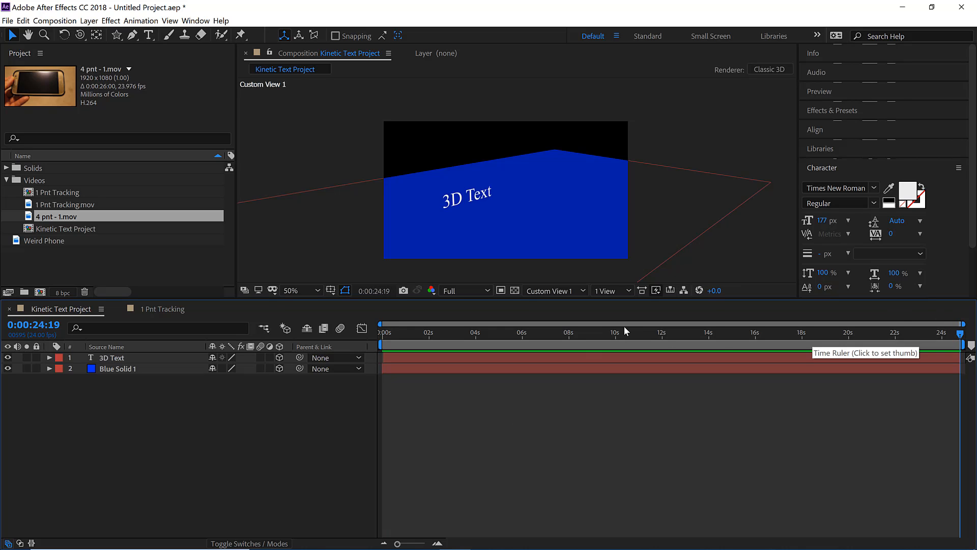
click(614, 334)
click(589, 336)
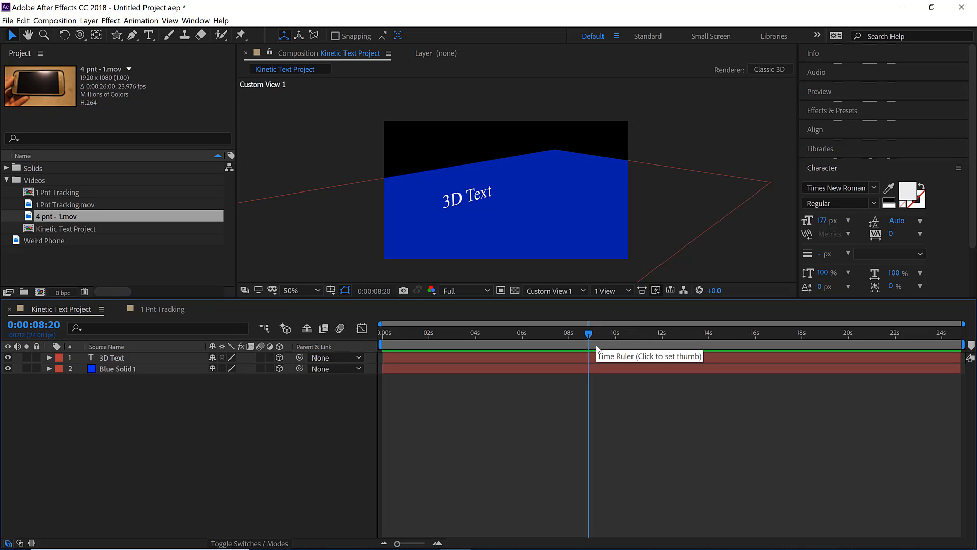
Step the playhead forward one frame at a time to 0:00:09:12
key(Page_Down)
key(Page_Down)
key(Page_Down)
key(Page_Down)
key(Page_Down)
key(Page_Down)
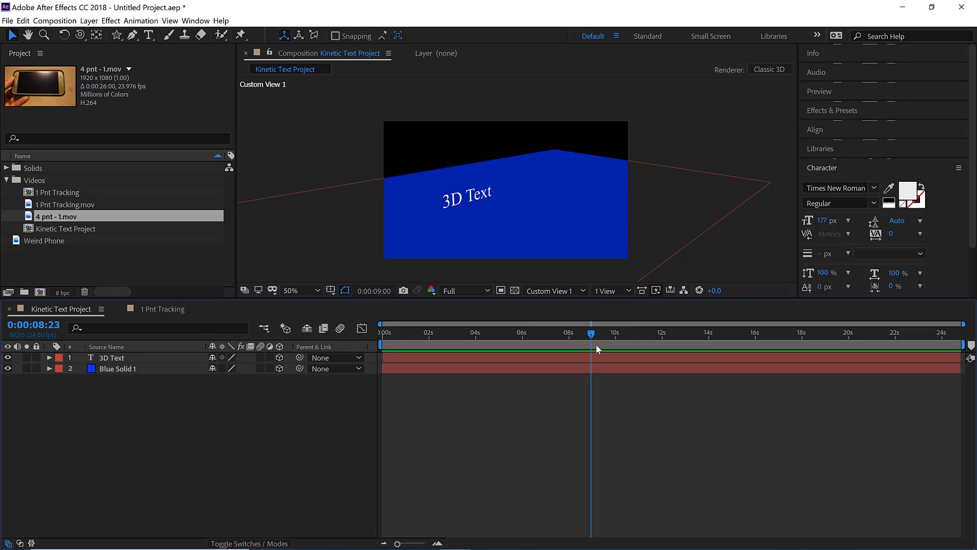
key(Page_Down)
key(Page_Down)
key(Page_Down)
key(Page_Down)
key(Page_Down)
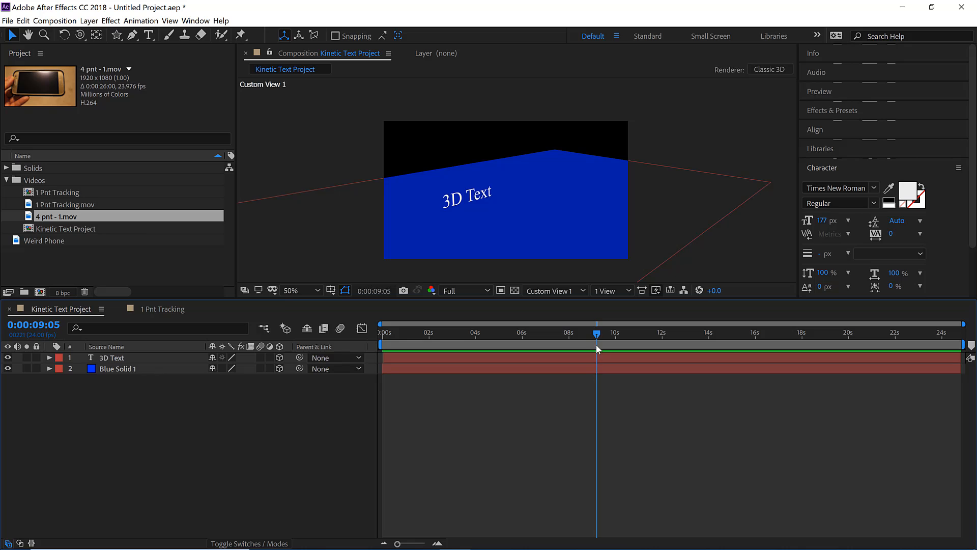
key(equal)
key(equal)
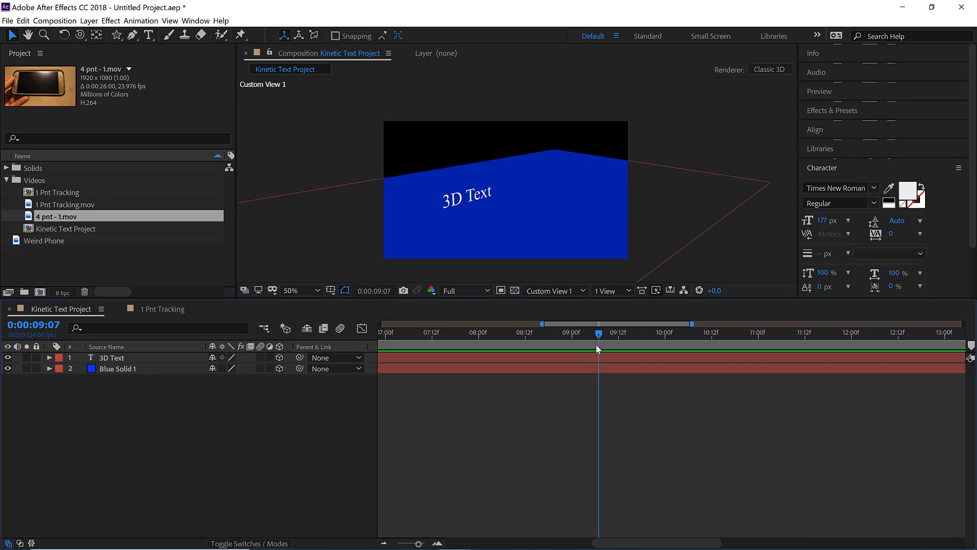
key(Page_Down)
key(Page_Down)
key(Page_Down)
key(Page_Down)
key(Page_Down)
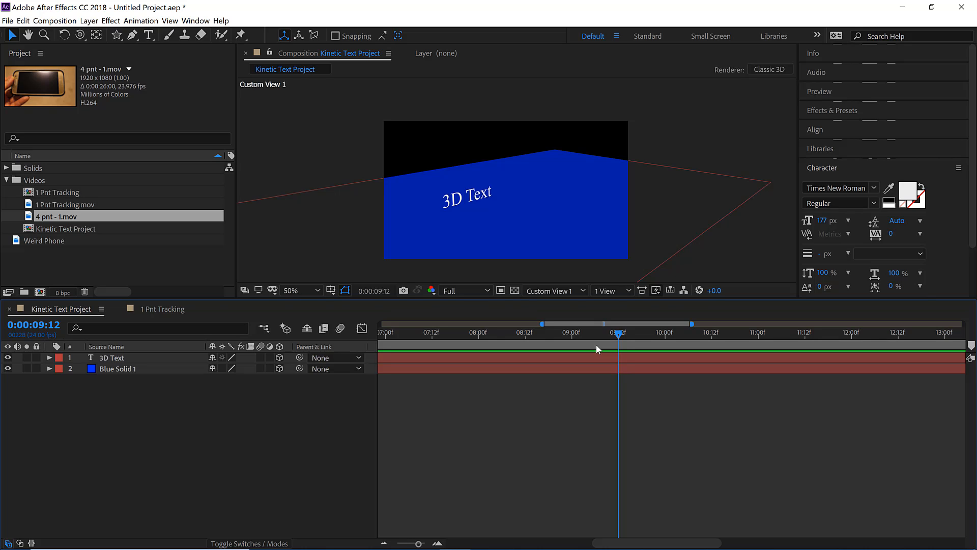
Step the playhead back one frame at a time to 0:00:08:17
key(Page_Up)
key(Page_Up)
key(Page_Up)
key(Page_Up)
key(Page_Up)
key(Page_Up)
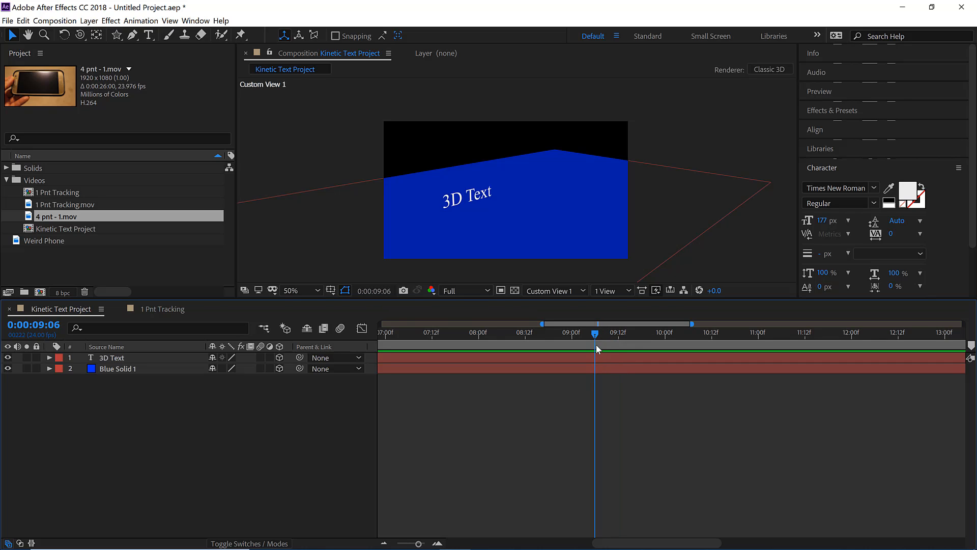
key(Page_Up)
key(Page_Up)
key(Page_Up)
key(Page_Up)
key(Page_Up)
key(Page_Up)
key(Page_Up)
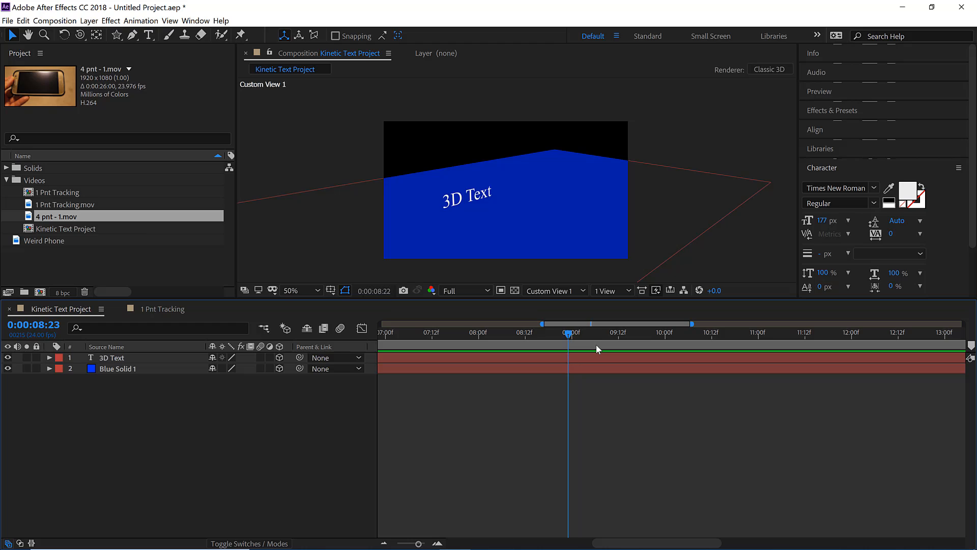
key(Page_Up)
key(Page_Up)
key(Page_Up)
key(Page_Up)
key(Page_Up)
key(Page_Up)
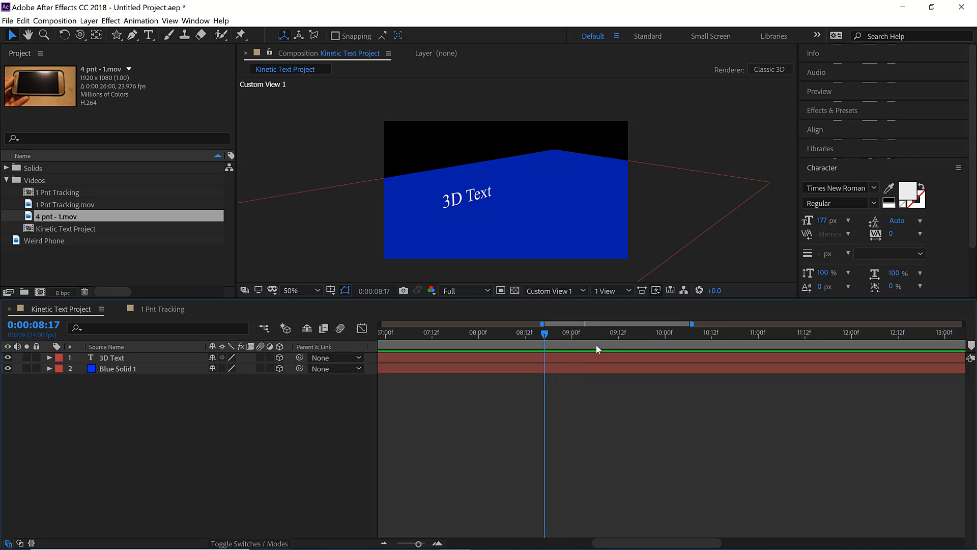
Move the playhead forward in ten-frame jumps to 0:00:09:23, then back in ten-frame jumps to 0:00:07:21
key(shift+Page_Down)
key(shift+Page_Down)
key(shift+Page_Down)
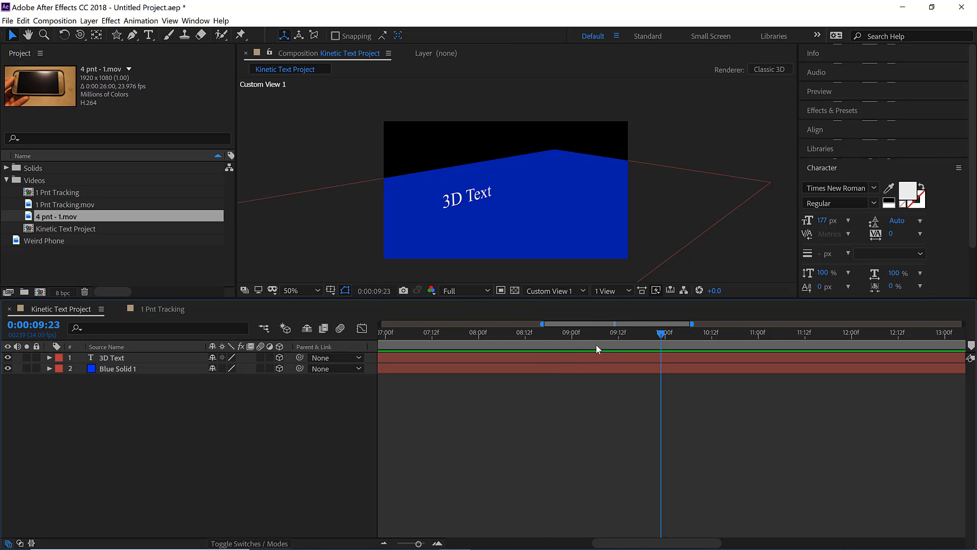
key(shift+Page_Up)
key(shift+Page_Up)
key(shift+Page_Up)
key(shift+Page_Up)
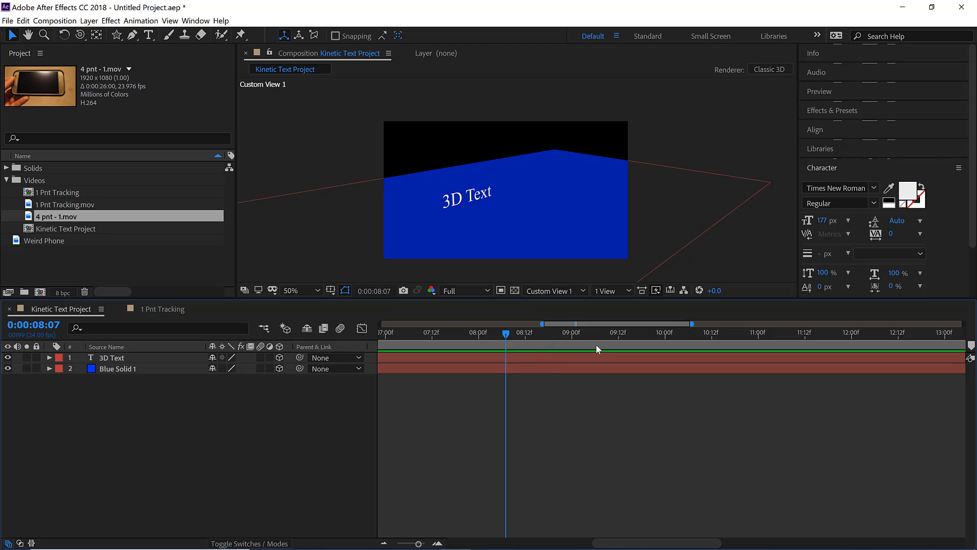
key(shift+Page_Up)
key(shift+Page_Down)
key(shift+Page_Up)
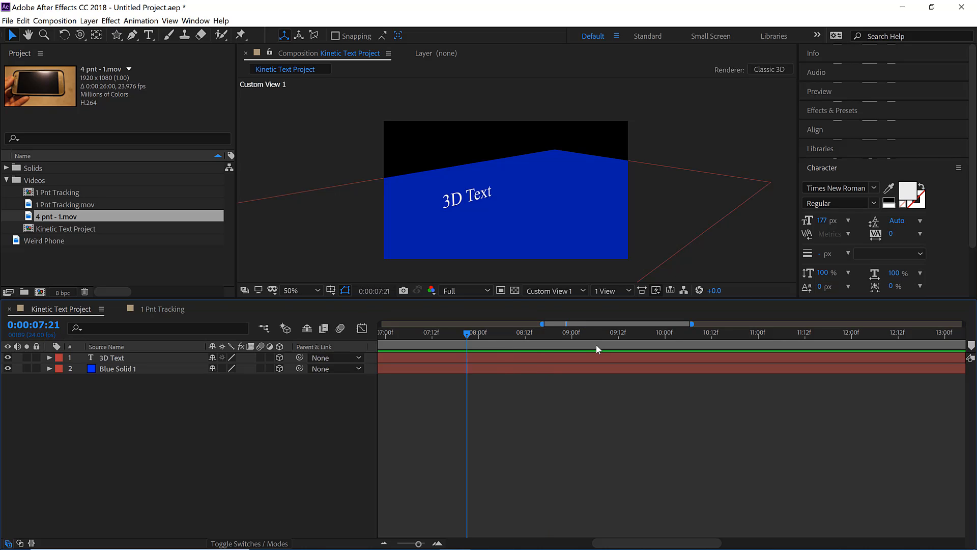
Advance the playhead in ten-frame jumps to 0:00:09:13, then by single frames to 0:00:09:19
key(shift+Page_Down)
key(shift+Page_Down)
key(shift+Page_Down)
key(shift+Page_Down)
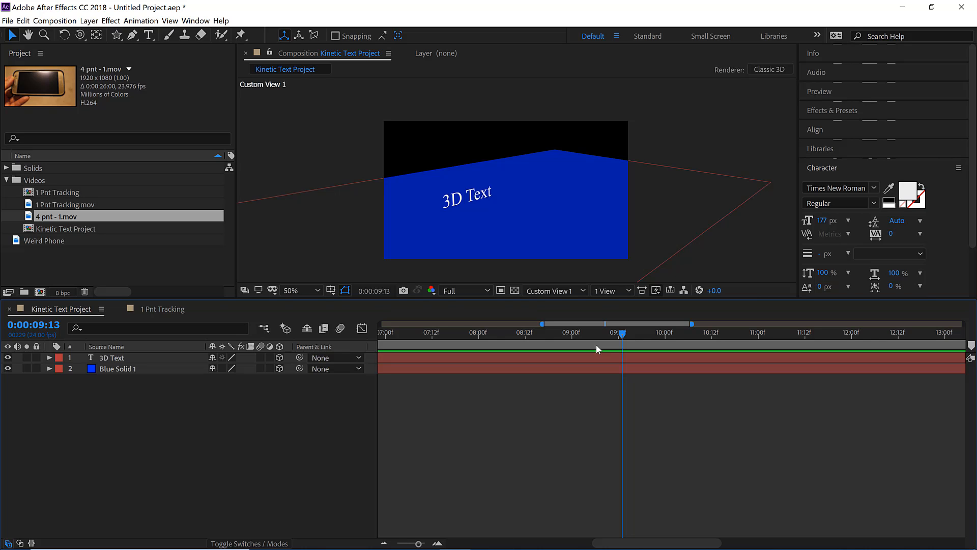
key(Page_Down)
key(Page_Down)
key(Page_Down)
key(Page_Down)
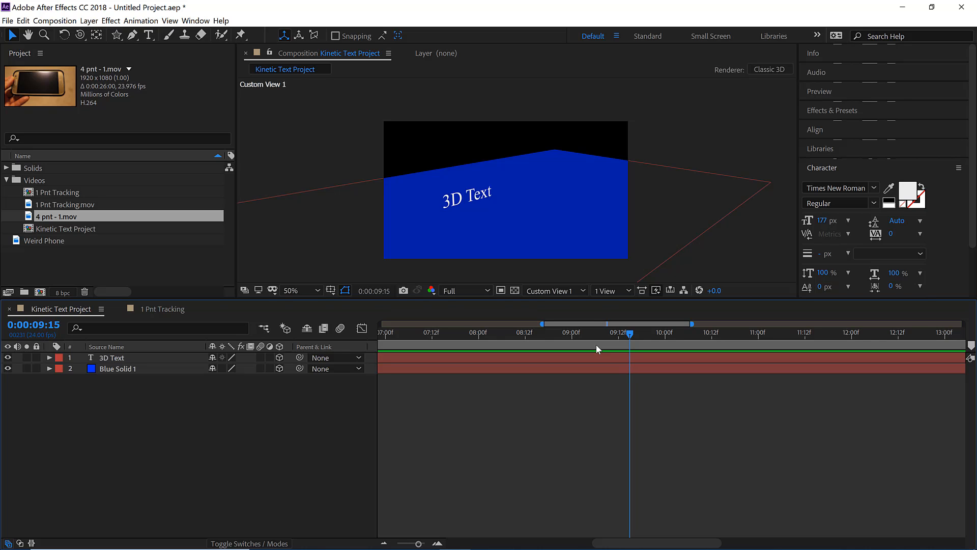
key(Page_Down)
key(Page_Down)
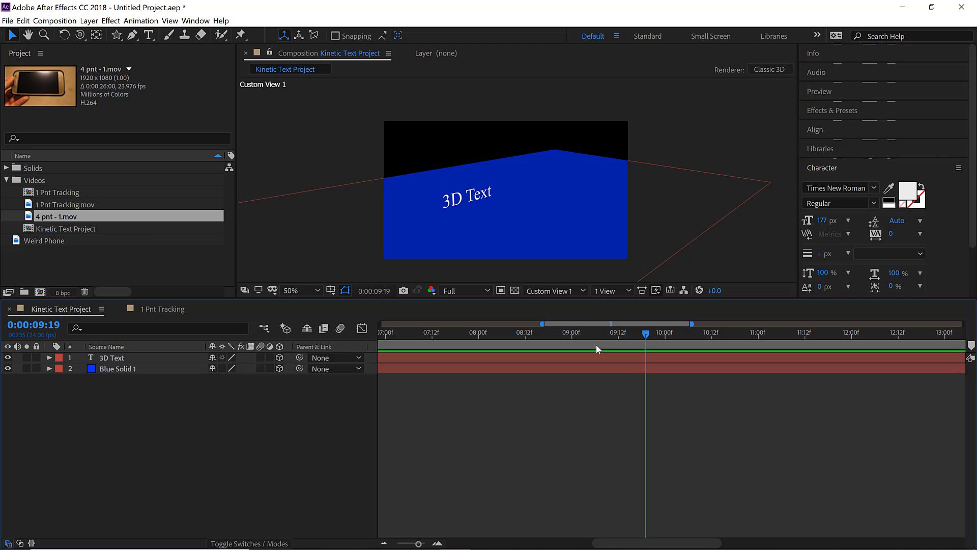
Advance the playhead in ten-frame jumps to 0:00:11:11
key(shift+Page_Down)
key(shift+Page_Down)
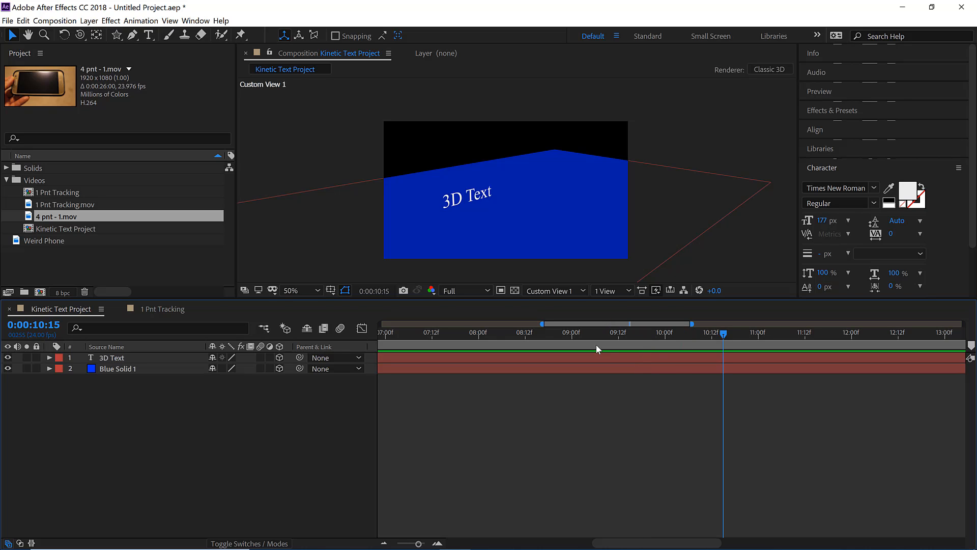
key(shift+Page_Down)
key(shift+Page_Down)
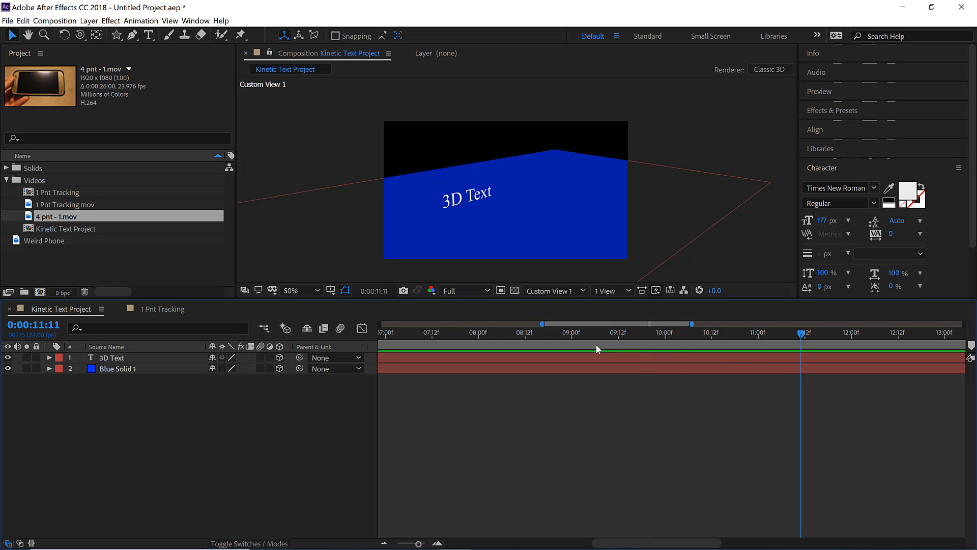
Move the playhead back in ten-frame jumps to 0:00:09:09, then by single frames to 0:00:08:20
key(shift+Page_Up)
key(shift+Page_Up)
key(shift+Page_Up)
key(shift+Page_Up)
key(shift+Page_Up)
key(shift+Page_Up)
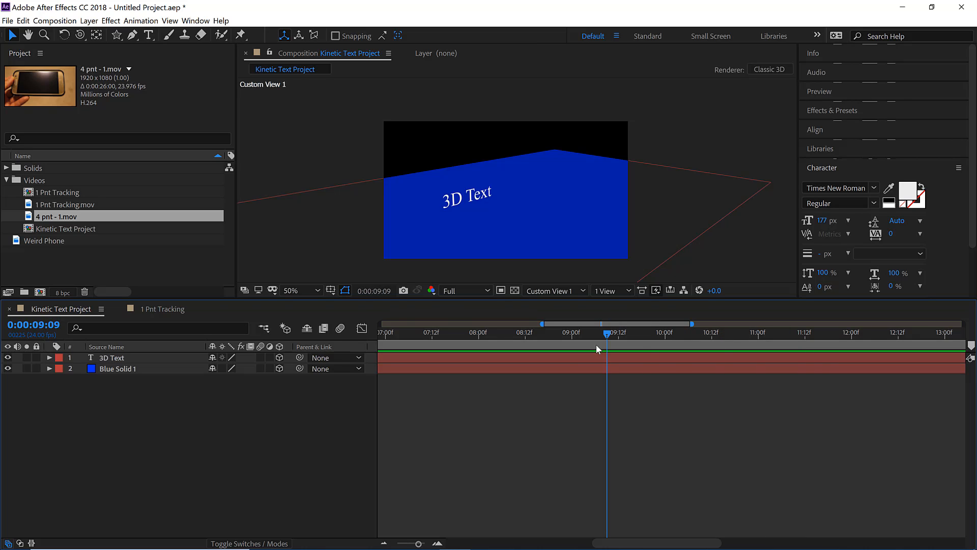
key(Page_Up)
key(Page_Up)
key(Page_Up)
key(Page_Up)
key(Page_Up)
key(Page_Up)
key(Page_Up)
key(Page_Up)
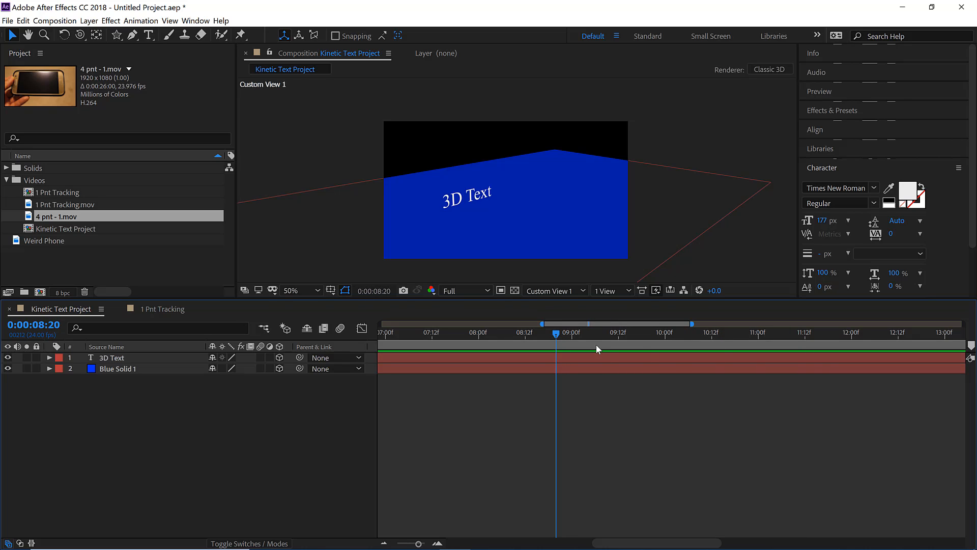
Move the playhead back to 0:00:07:13, alternating ten-frame jumps with single-frame steps
key(shift+Page_Up)
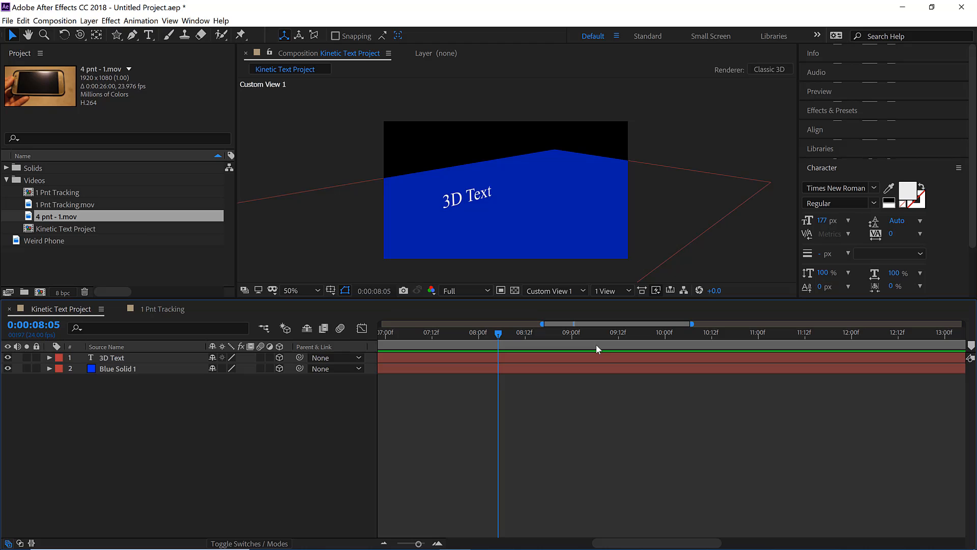
key(Page_Up)
key(Page_Up)
key(Page_Up)
key(Page_Up)
key(shift+Page_Up)
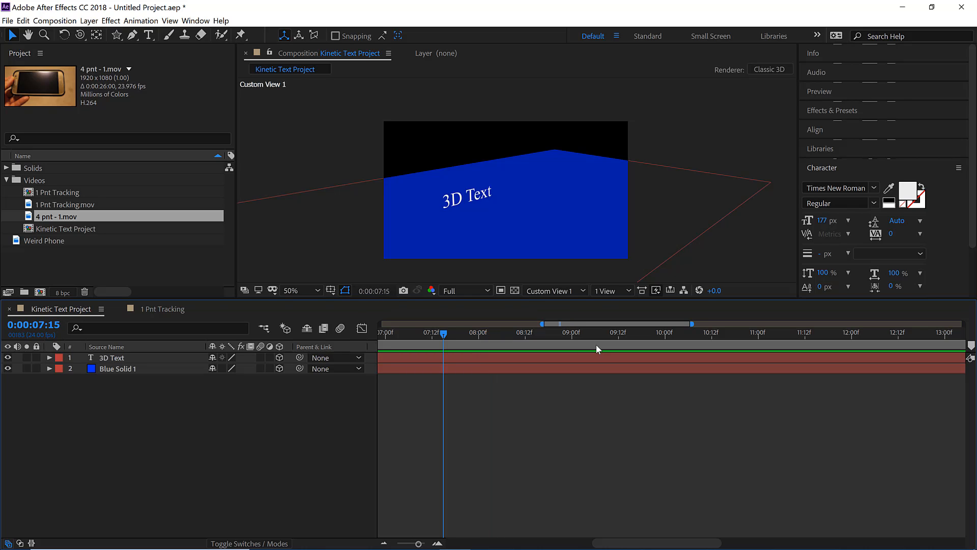
key(Page_Up)
key(Page_Up)
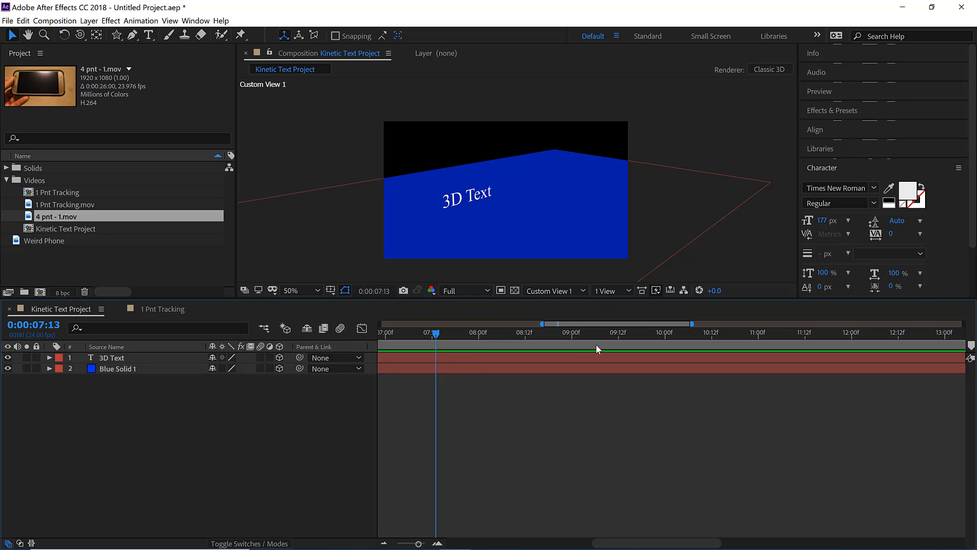
Play the preview and stop it at 0:00:09:06, then select the 3D Text layer and clear the selection
key(space)
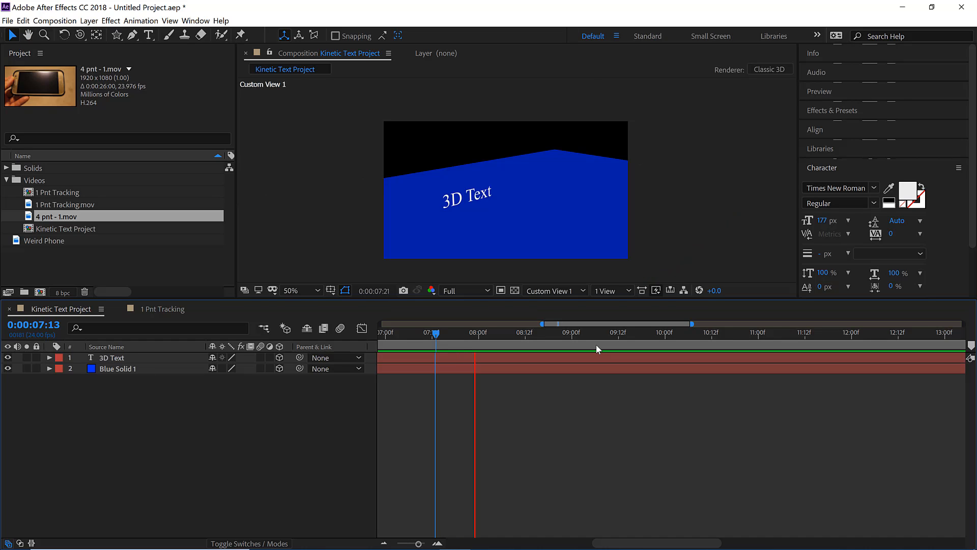
key(space)
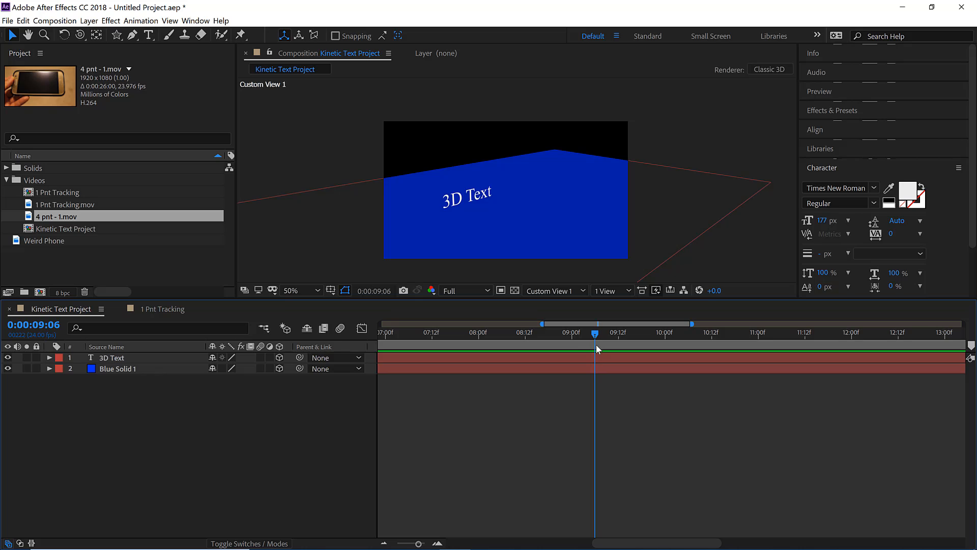
click(462, 198)
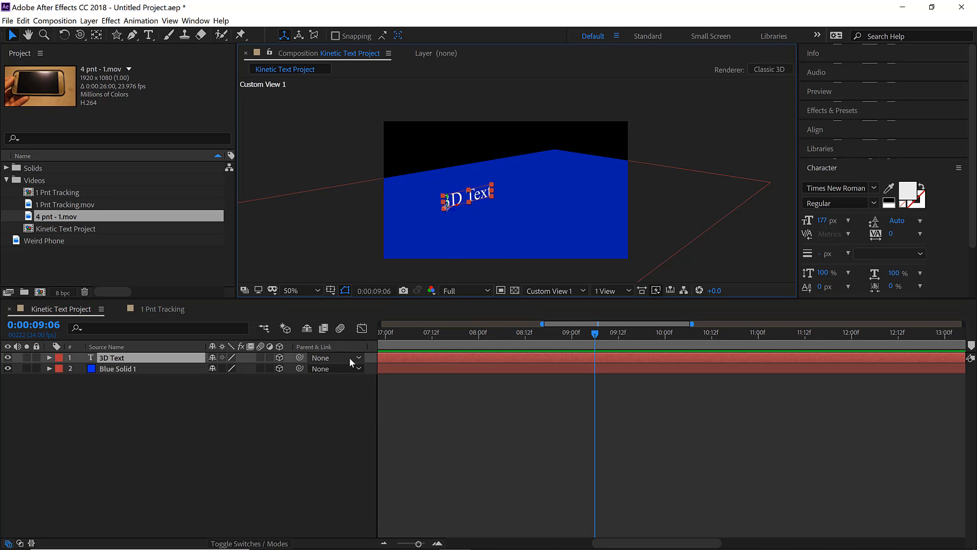
click(304, 398)
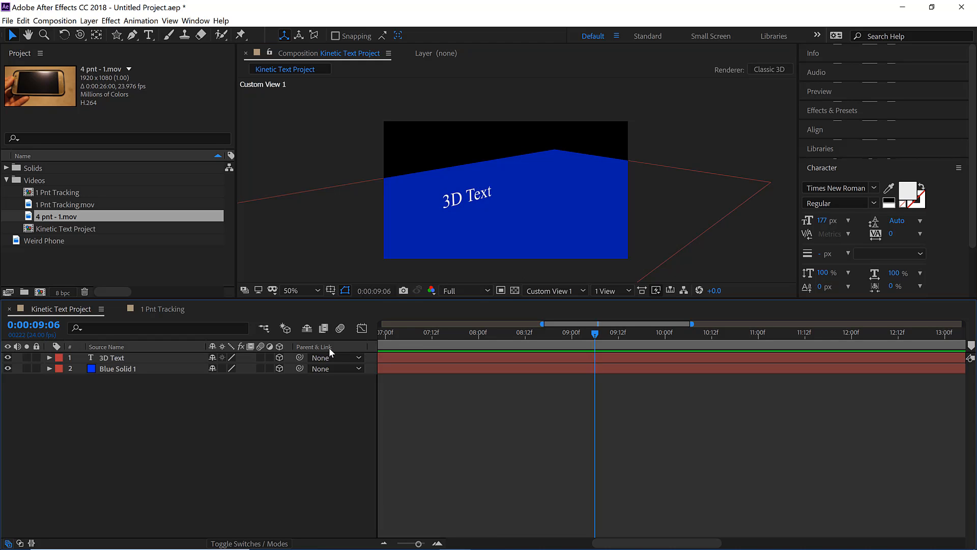
Orbit Custom View 1 around the 3D text with the camera tool, then return to the Selection tool
mouse_move(488, 233)
mouse_down()
mouse_move(508, 224)
mouse_move(496, 218)
mouse_up()
key(c)
key(v)
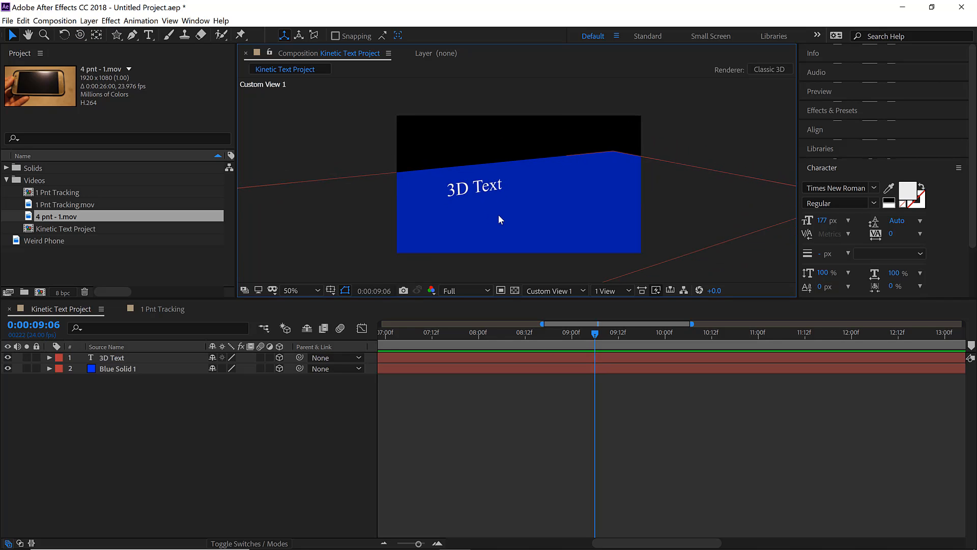